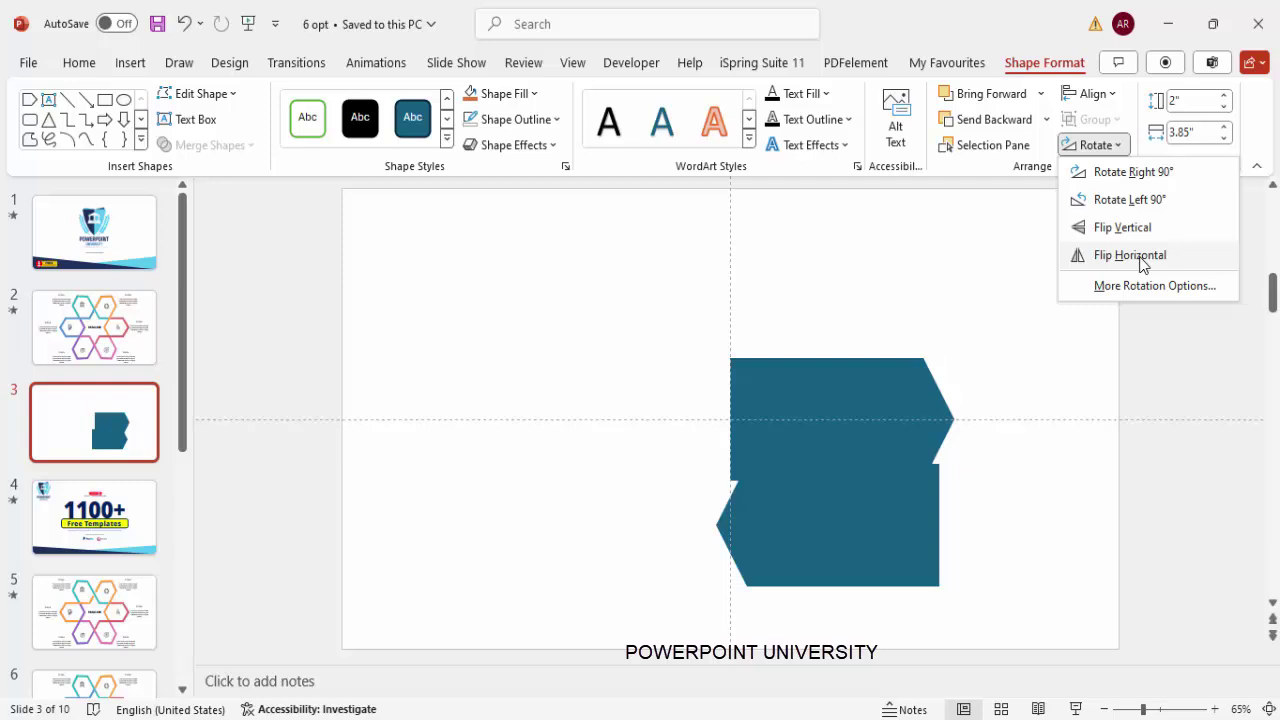
- Flip the lower half piece, set it beside the upper half, and union them into a 7.7-inch hexagon
{"action": "left_click", "coordinate": [1130, 255]}
{"action": "left_click_drag", "start_coordinate": [891, 534], "coordinate": [432, 284]}
{"action": "left_click", "coordinate": [908, 396]}
{"action": "left_click", "coordinate": [675, 409], "text": "shift"}
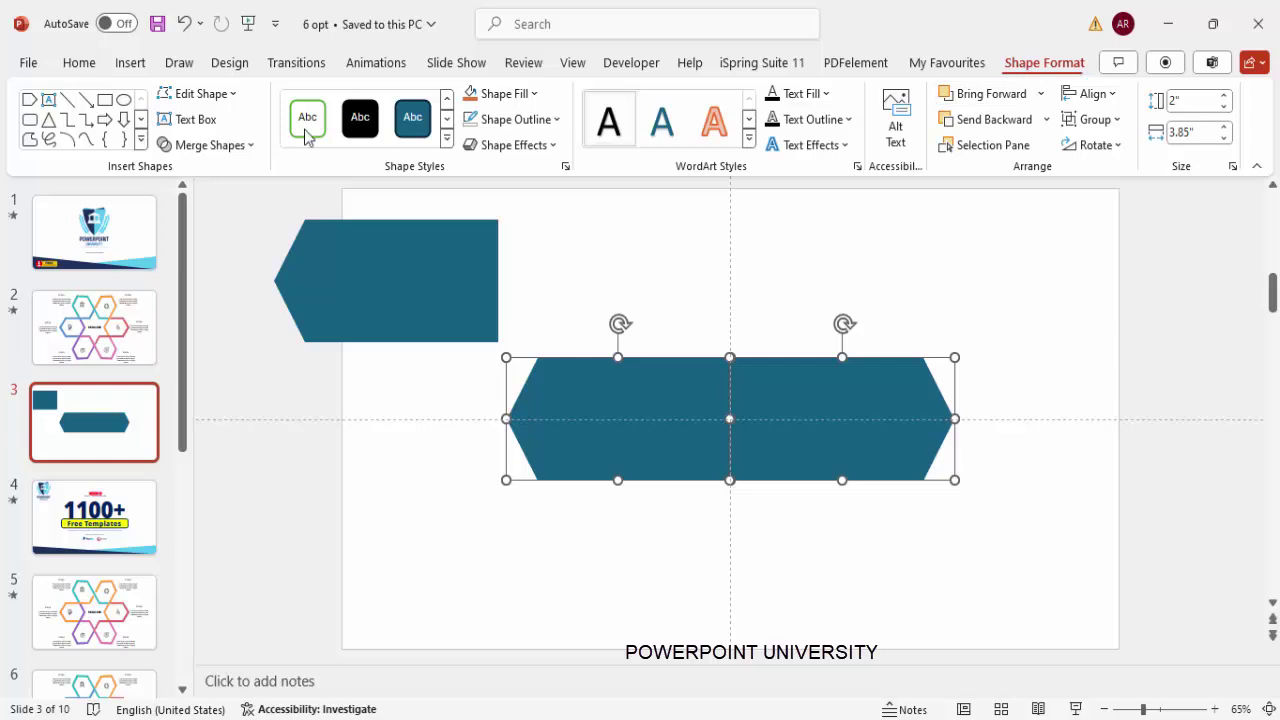
{"action": "left_click", "coordinate": [214, 145]}
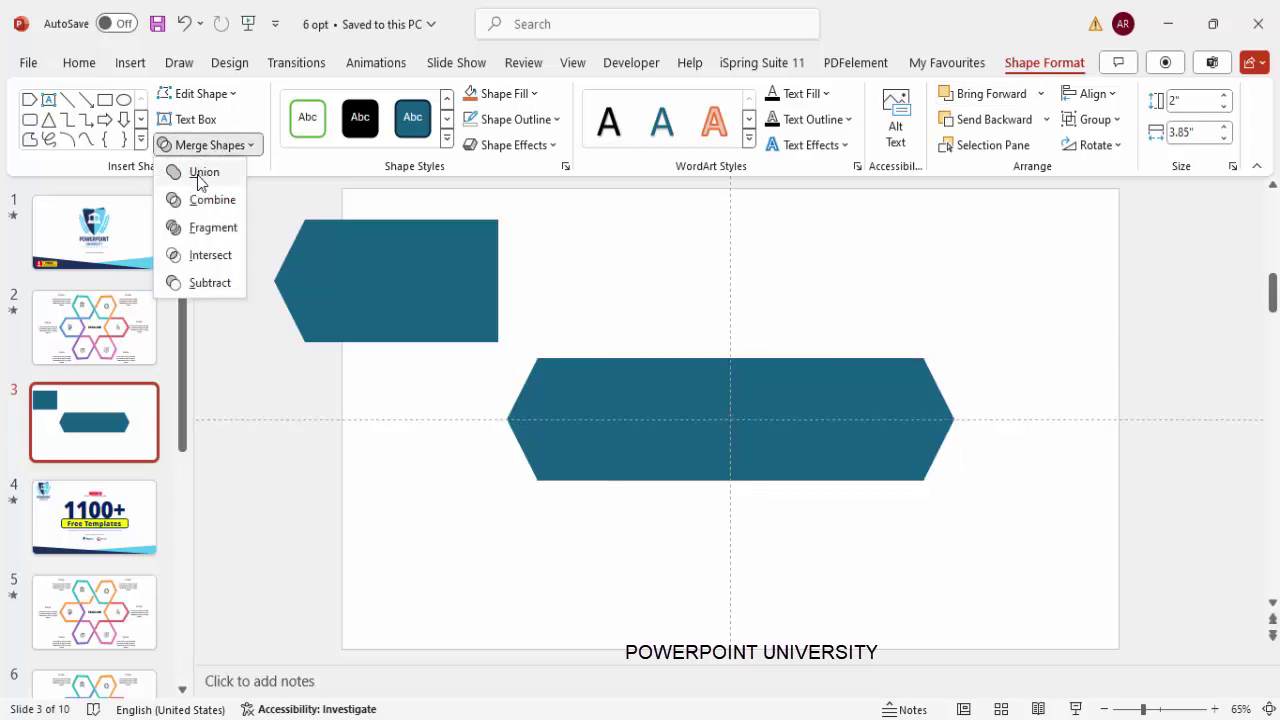
{"action": "left_click", "coordinate": [199, 176]}
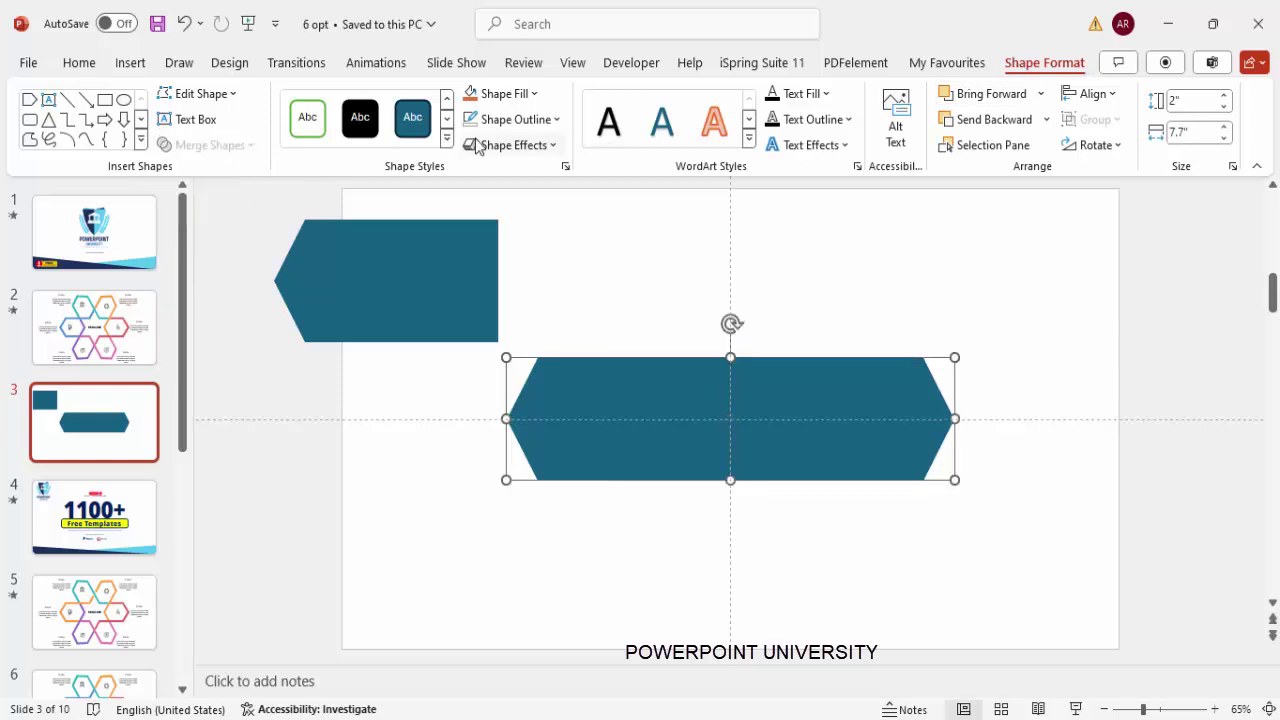
{"action": "left_click", "coordinate": [500, 93]}
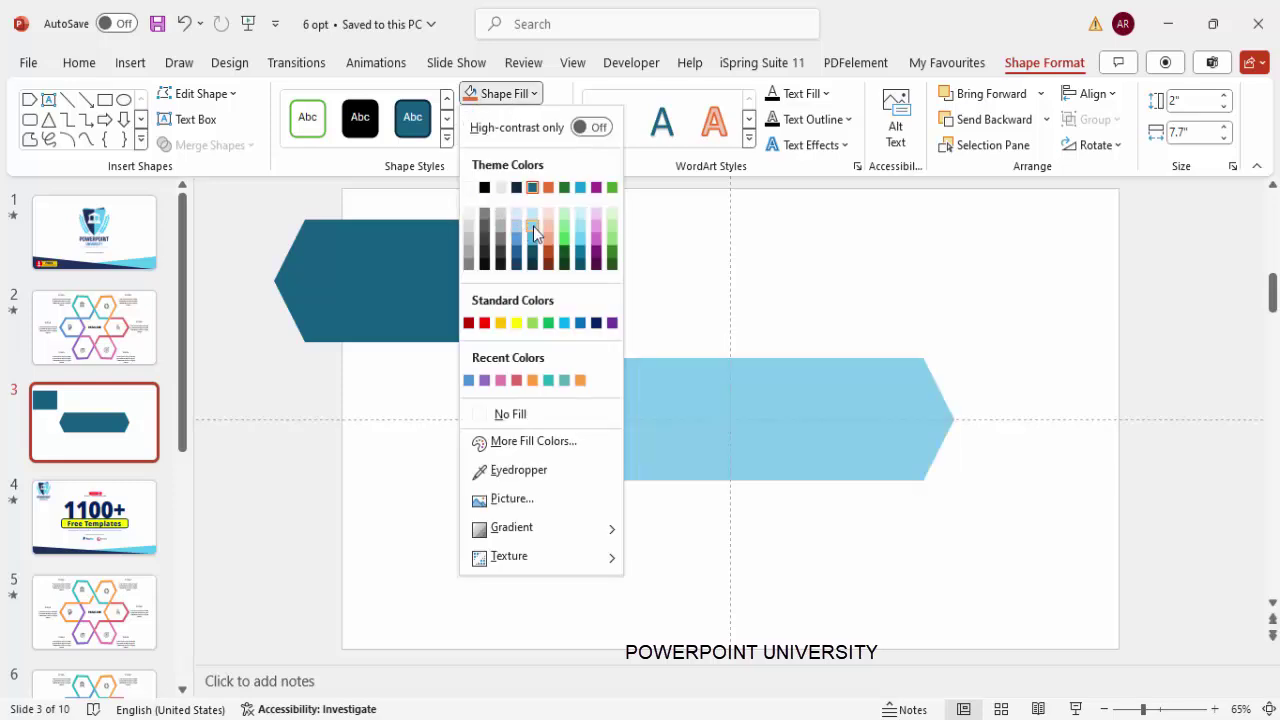
- Fill the long hexagon light blue and fit the dark half piece into its left half at 1.55" tall
{"action": "left_click", "coordinate": [533, 226]}
{"action": "left_click", "coordinate": [388, 272]}
{"action": "left_click_drag", "start_coordinate": [353, 272], "coordinate": [589, 386]}
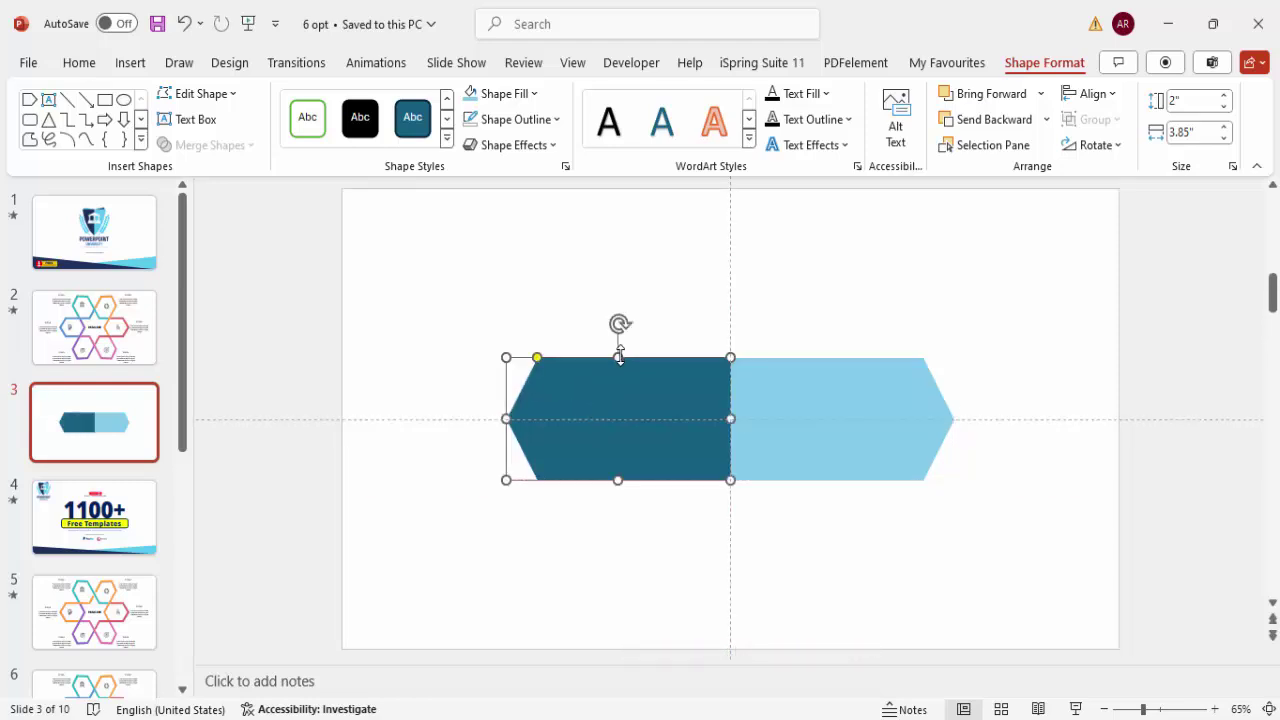
{"action": "left_click_drag", "start_coordinate": [625, 354], "coordinate": [633, 371]}
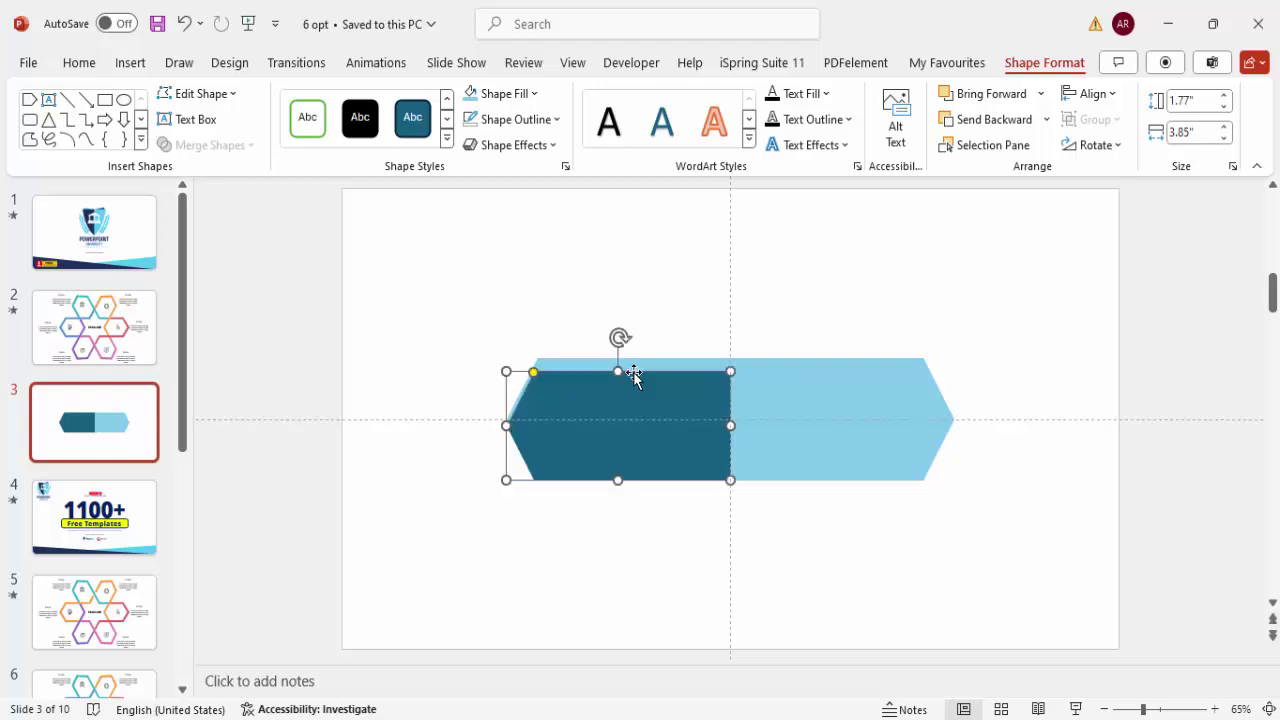
{"action": "left_click_drag", "start_coordinate": [623, 472], "coordinate": [626, 467]}
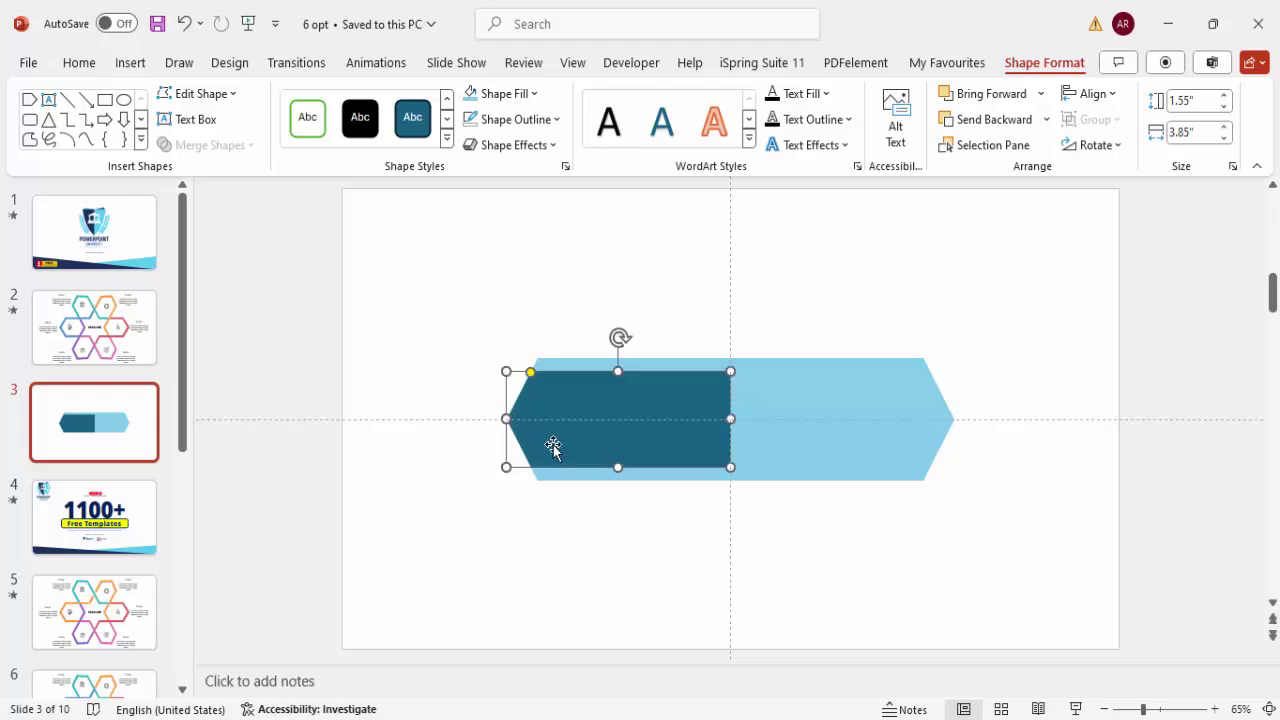
{"action": "left_click_drag", "start_coordinate": [507, 419], "coordinate": [523, 421]}
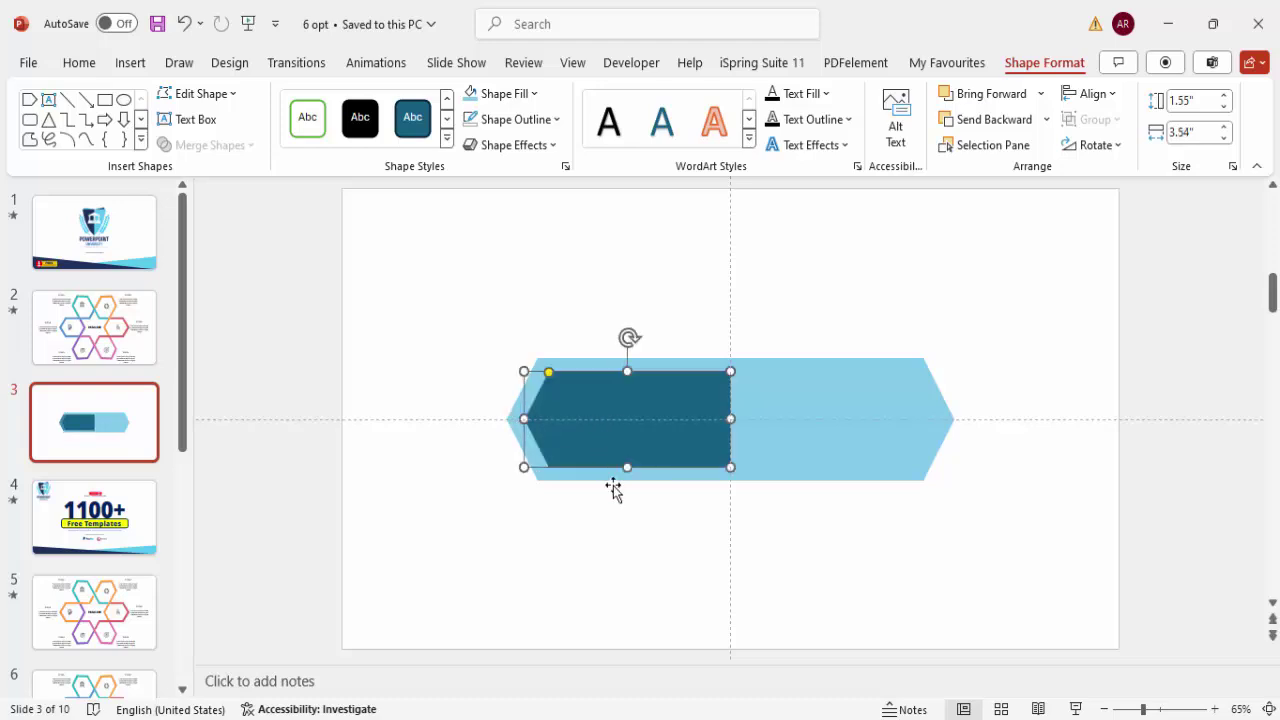
{"action": "left_click", "coordinate": [613, 486]}
{"action": "left_click", "coordinate": [625, 430]}
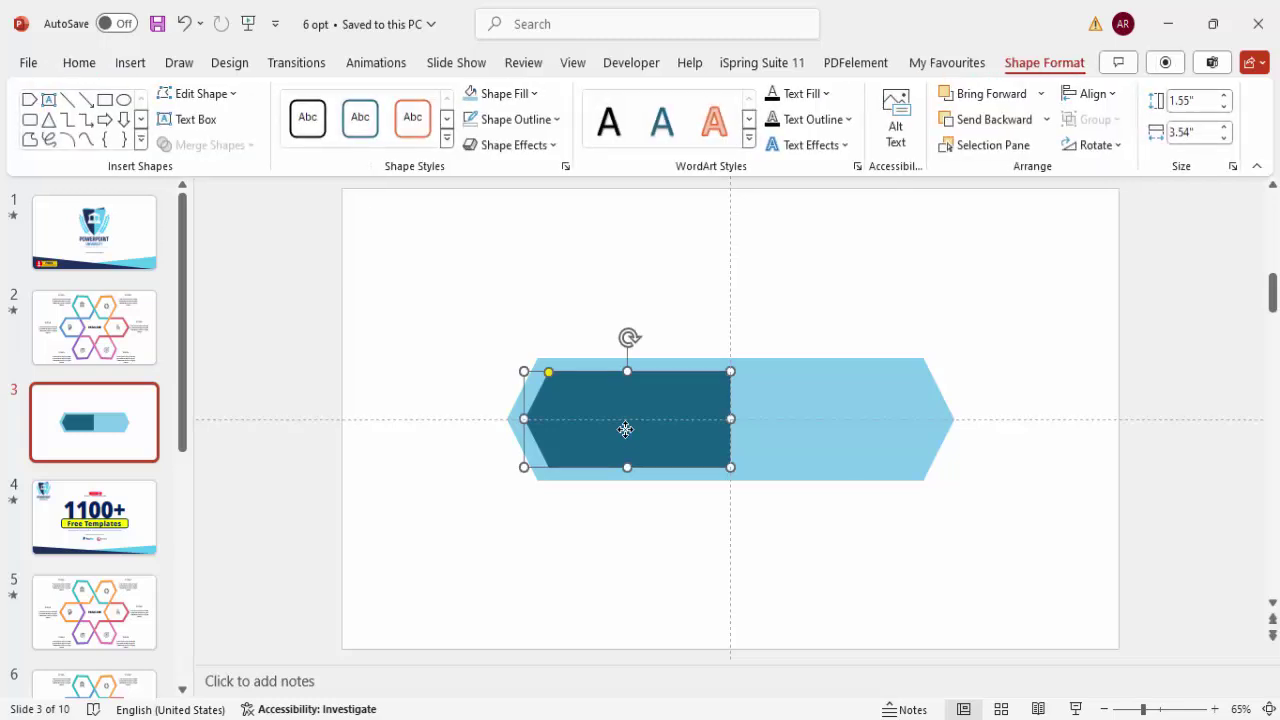
- Copy and flip the dark piece onto the right half, then union both into a 7.08" inner hexagon
{"action": "left_click_drag", "start_coordinate": [625, 430], "coordinate": [634, 440]}
{"action": "left_click", "coordinate": [1108, 148]}
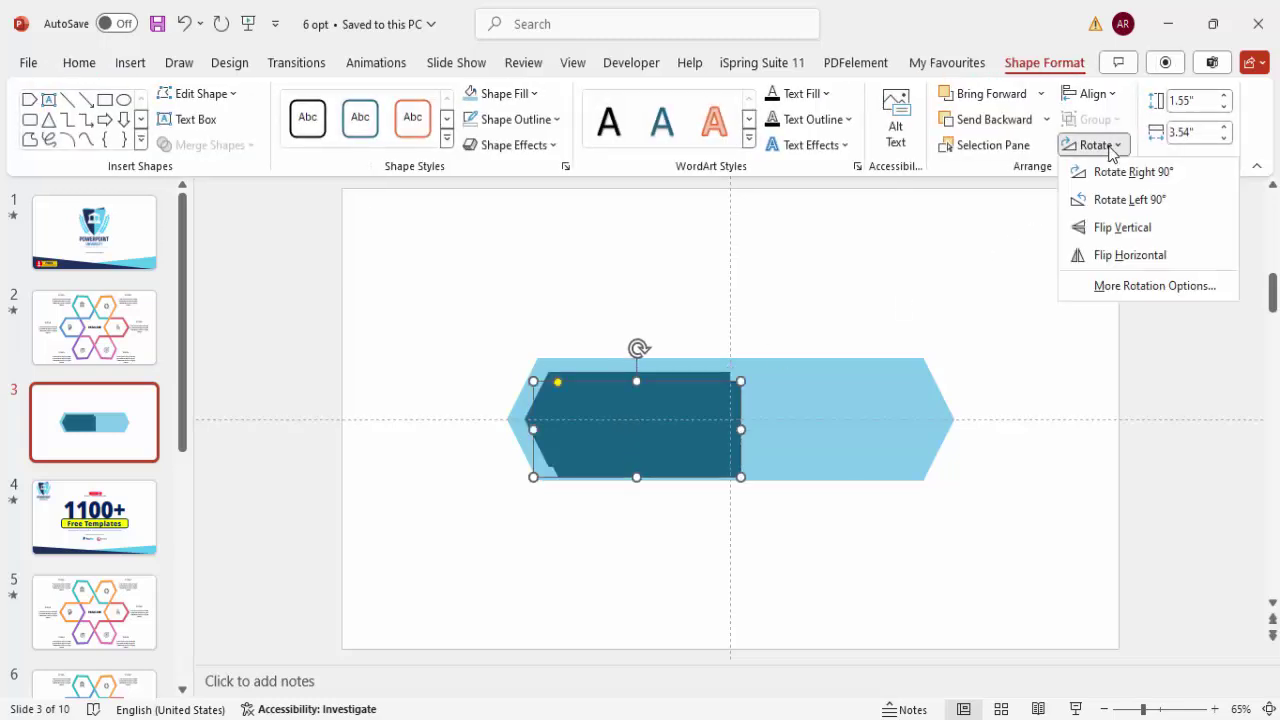
{"action": "left_click", "coordinate": [1130, 255]}
{"action": "left_click_drag", "start_coordinate": [726, 423], "coordinate": [876, 421]}
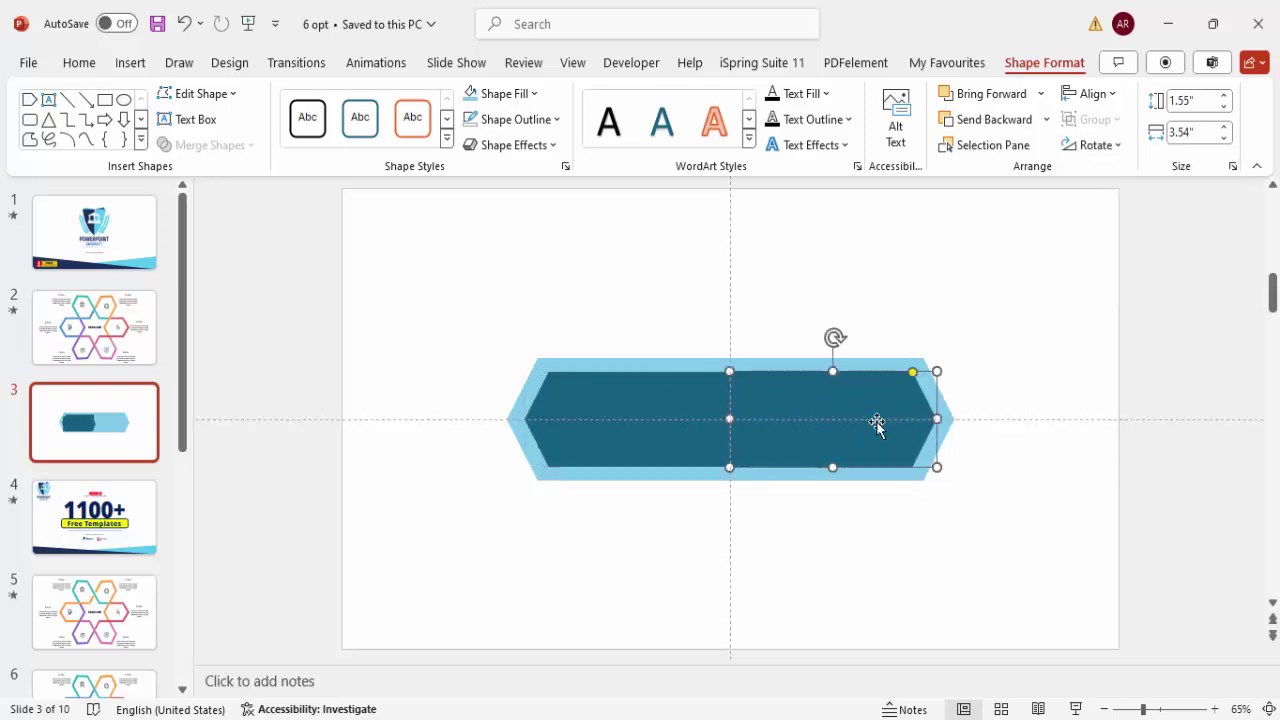
{"action": "left_click", "coordinate": [672, 424], "text": "shift"}
{"action": "left_click", "coordinate": [218, 145]}
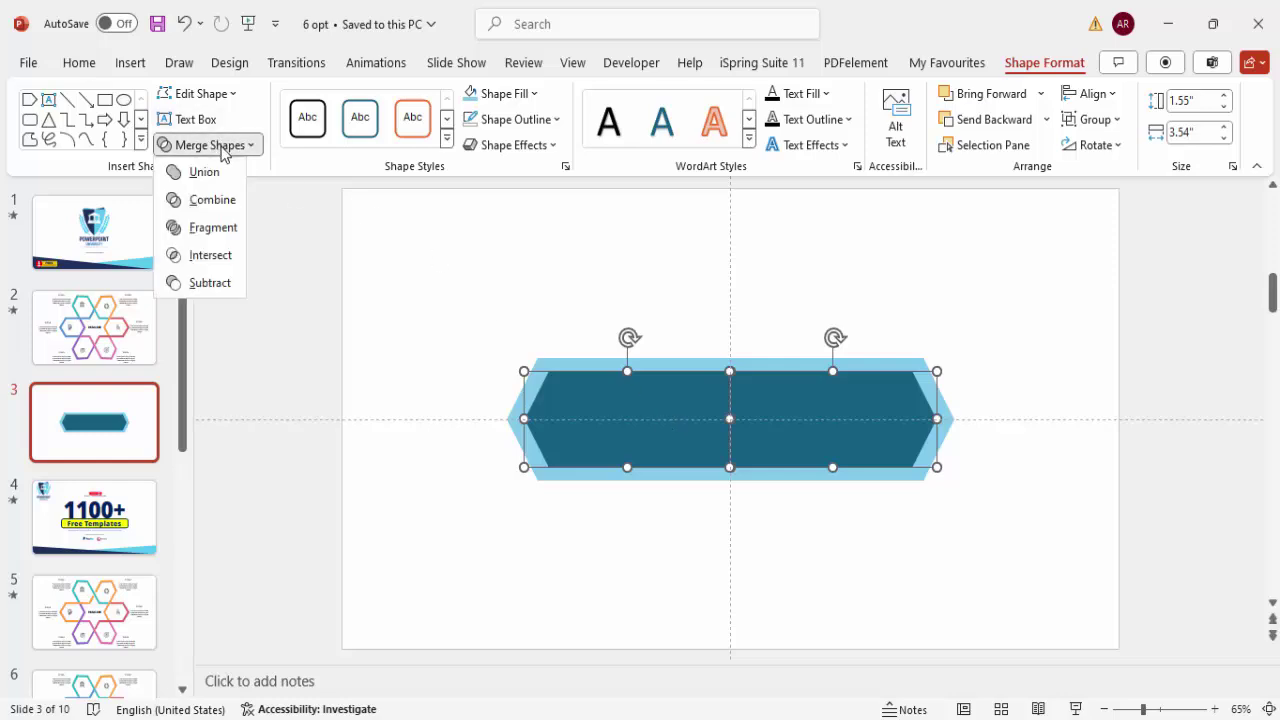
{"action": "left_click", "coordinate": [206, 174]}
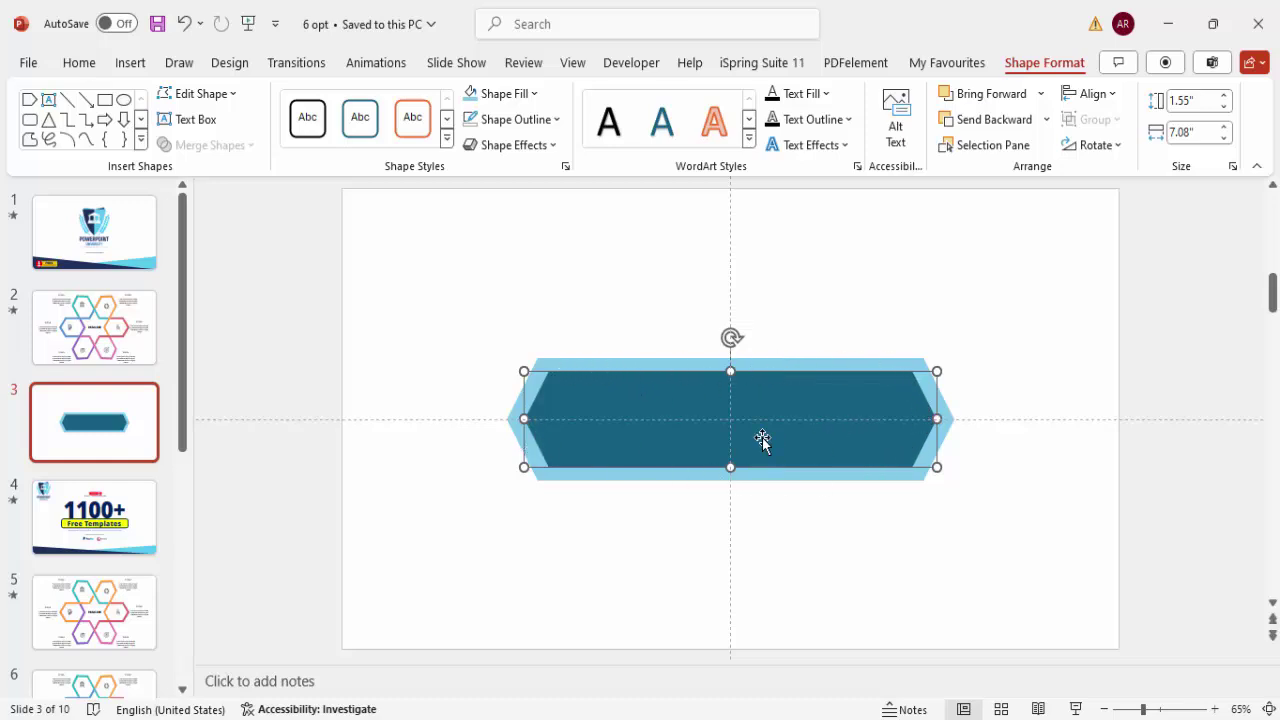
{"action": "left_click", "coordinate": [460, 360]}
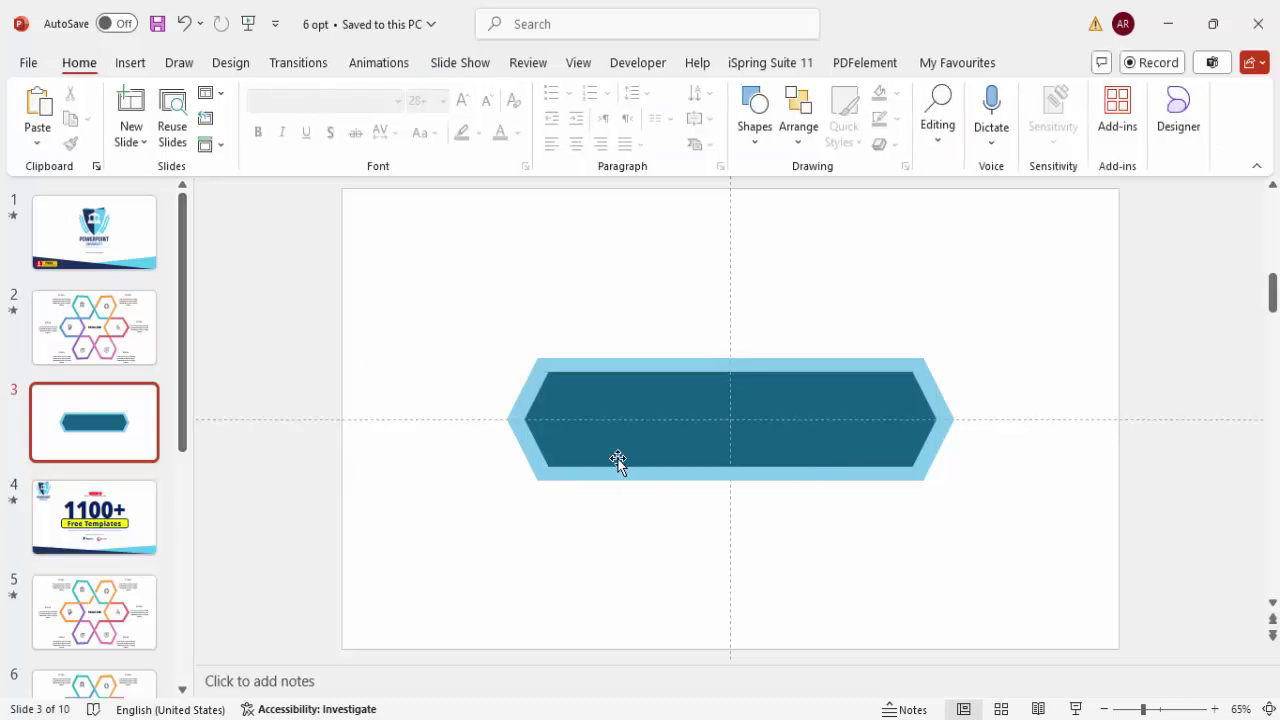
- Duplicate slide 3, then subtract the dark inner hexagon from the light blue one to leave a ring
{"action": "right_click", "coordinate": [110, 434]}
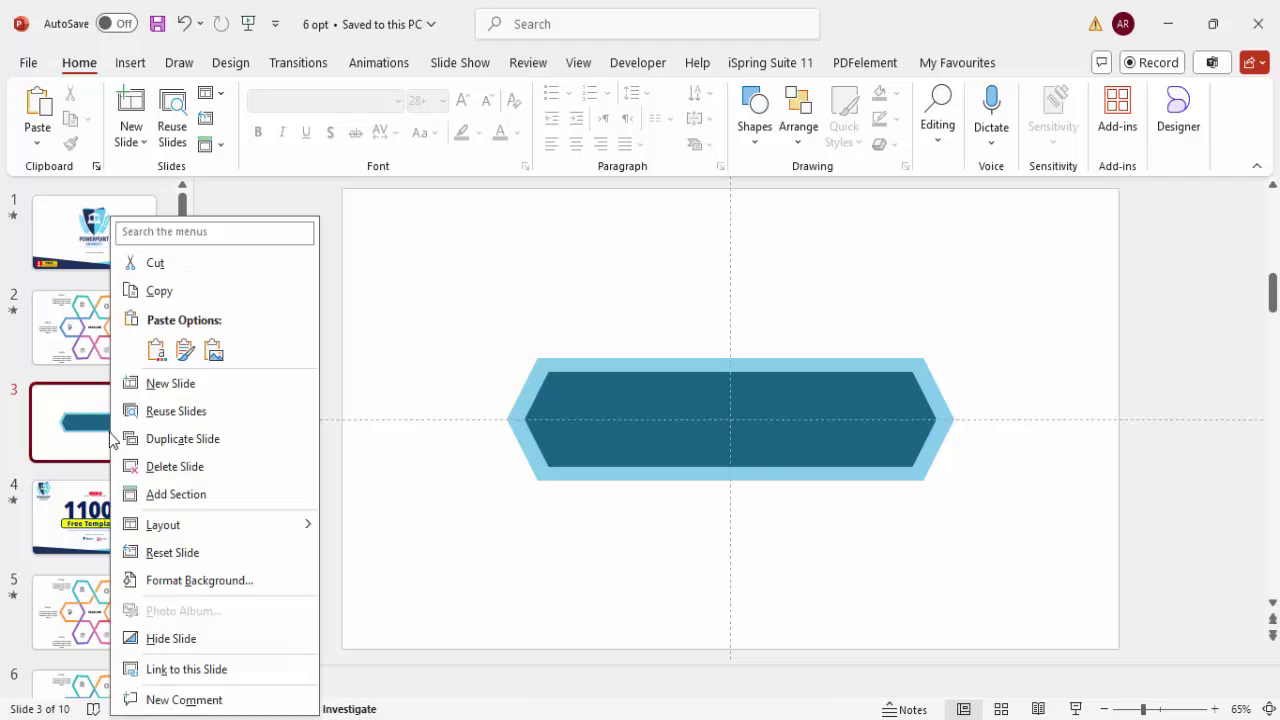
{"action": "left_click", "coordinate": [204, 440]}
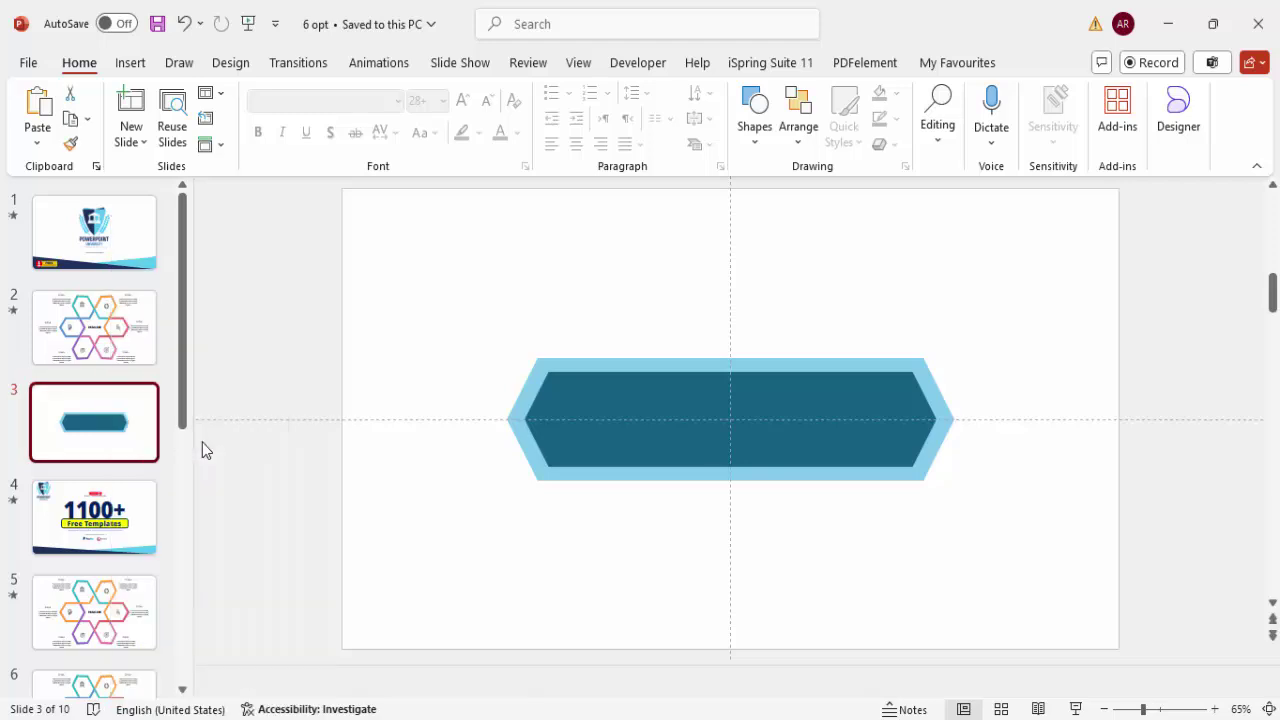
{"action": "left_click", "coordinate": [630, 360]}
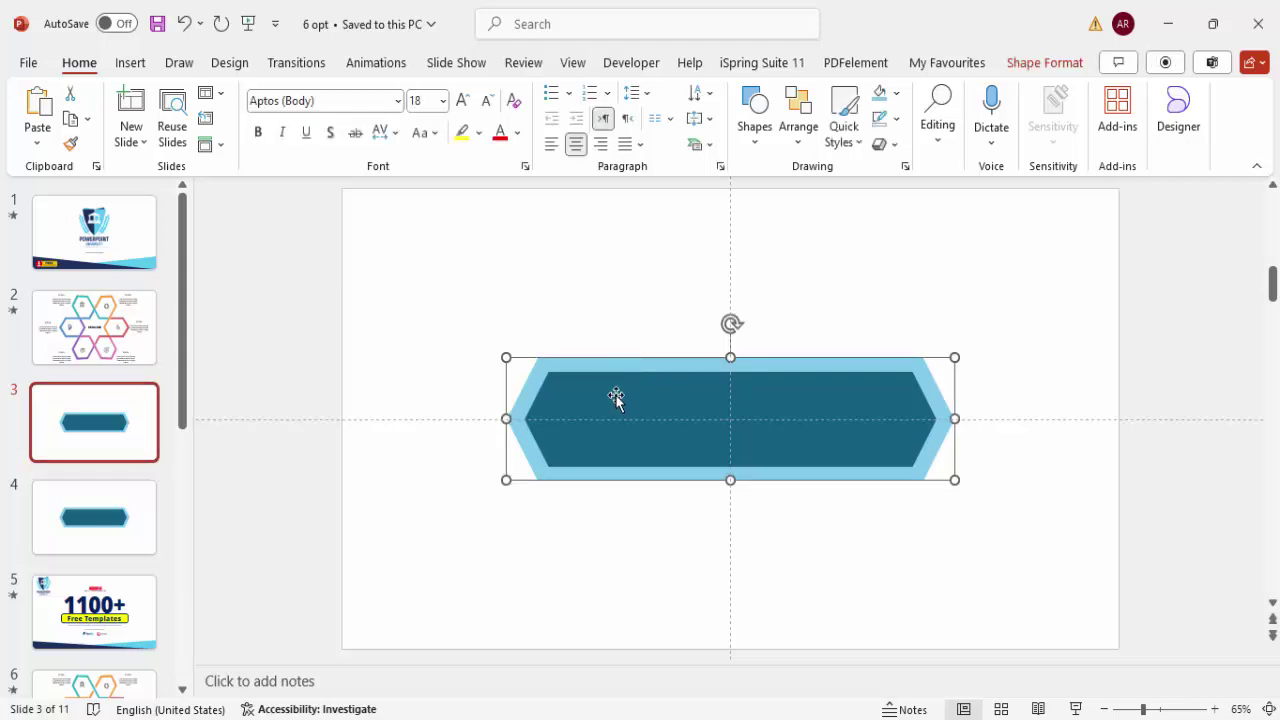
{"action": "left_click", "coordinate": [615, 397], "text": "shift"}
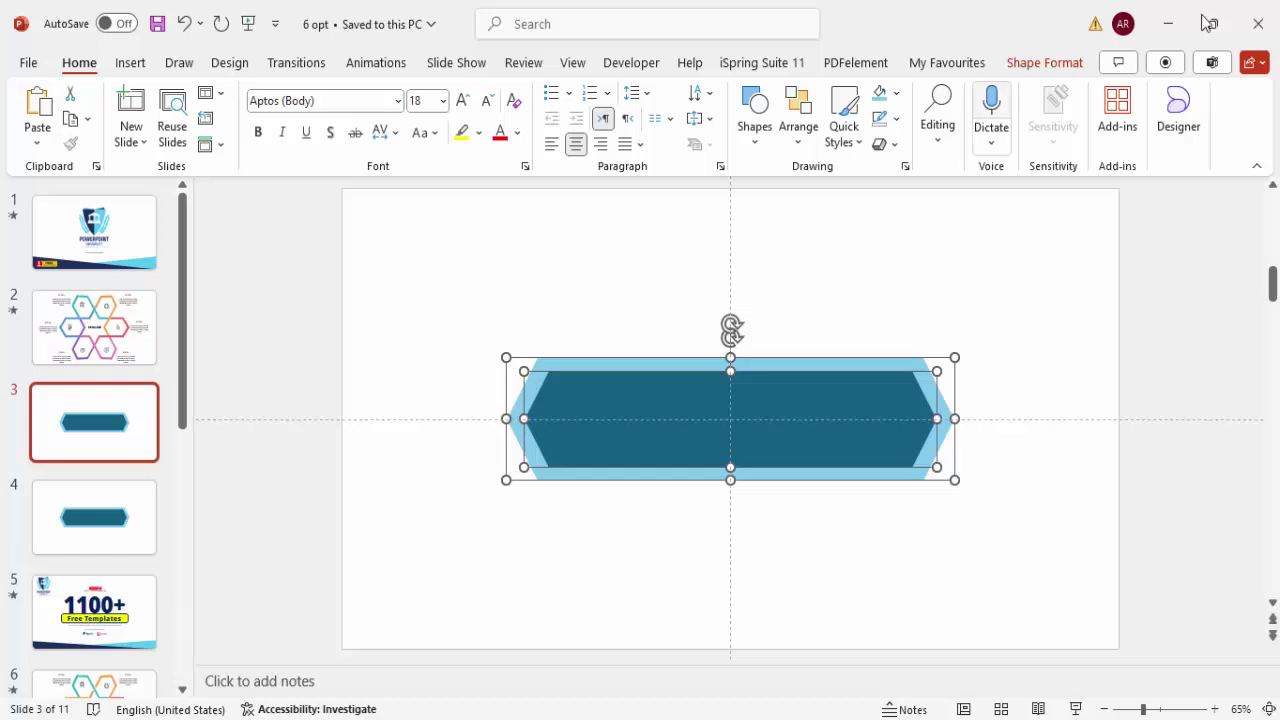
{"action": "left_click", "coordinate": [1045, 63]}
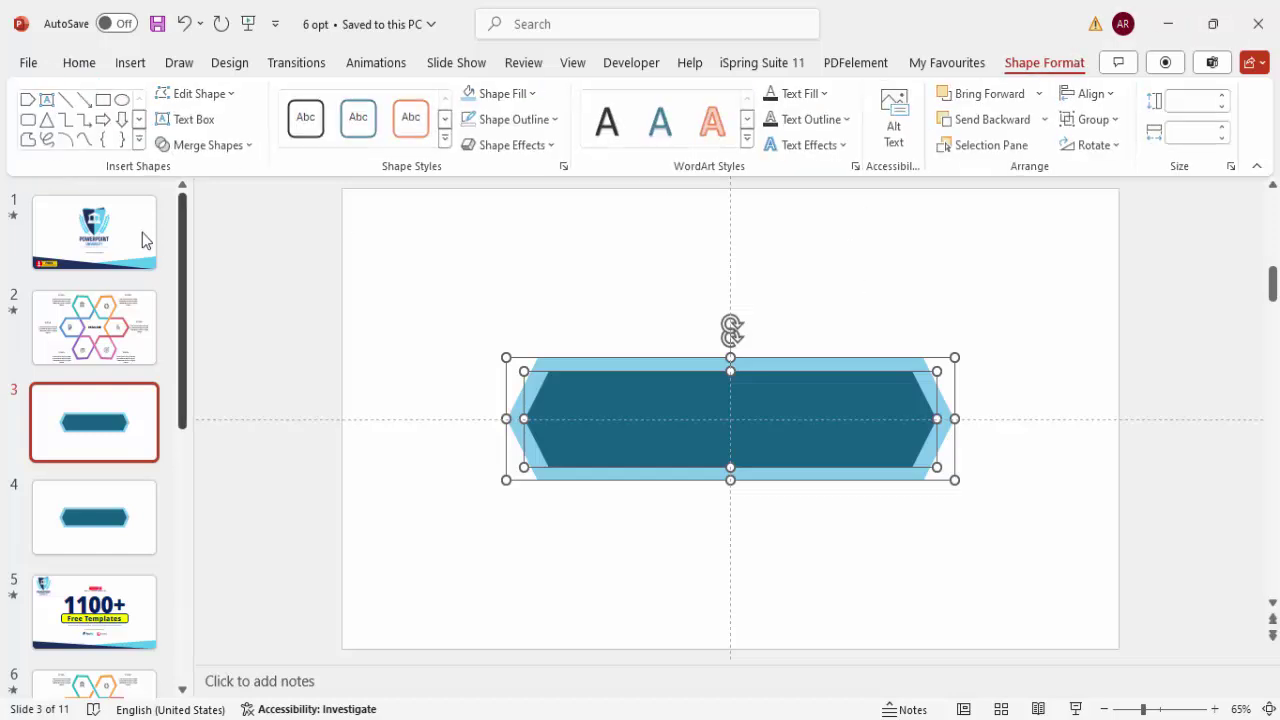
{"action": "left_click", "coordinate": [248, 147]}
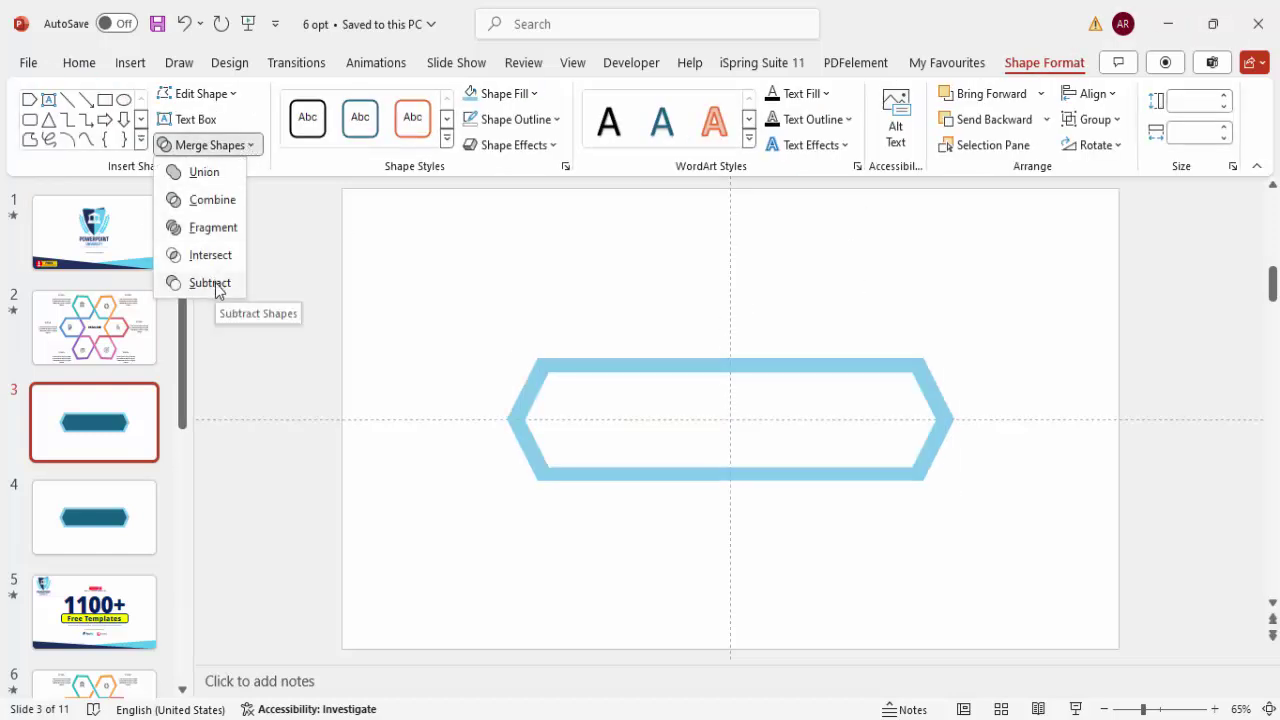
{"action": "left_click", "coordinate": [215, 285]}
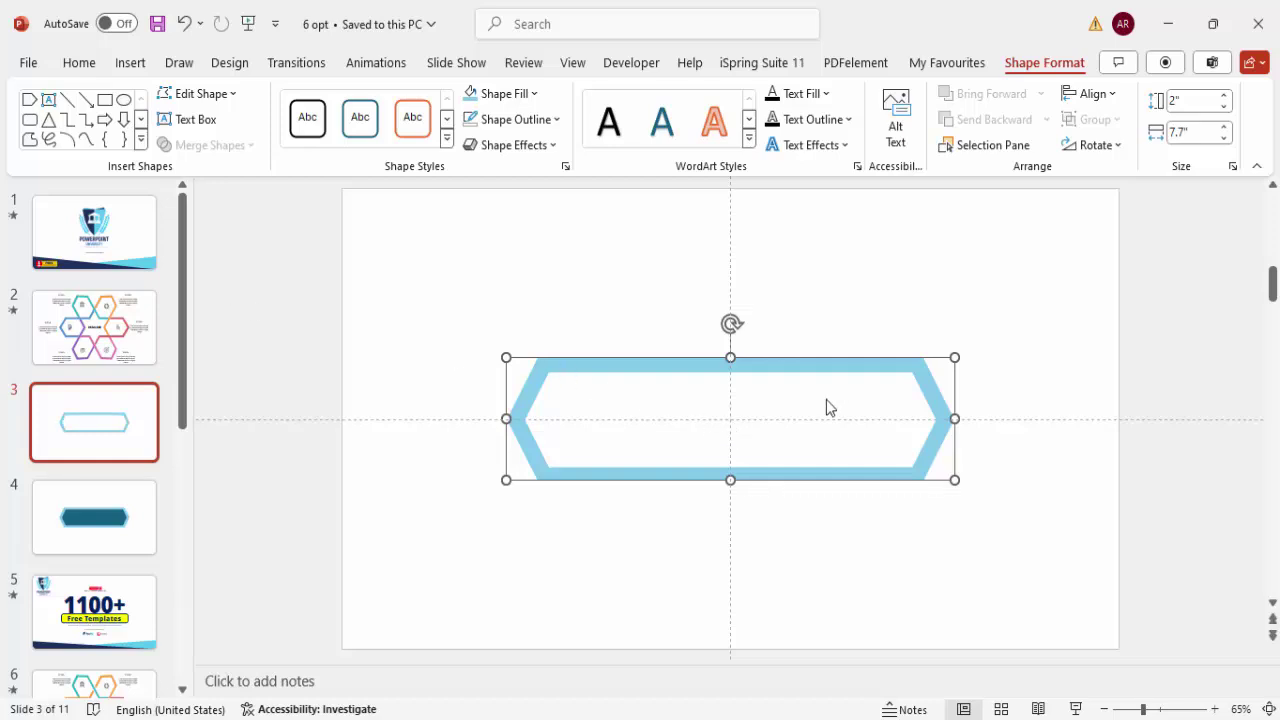
- Centre the light blue ring horizontally and vertically on the slide and duplicate it with Ctrl+D
{"action": "left_click", "coordinate": [1088, 93]}
{"action": "left_click", "coordinate": [1124, 152]}
{"action": "left_click", "coordinate": [1088, 93]}
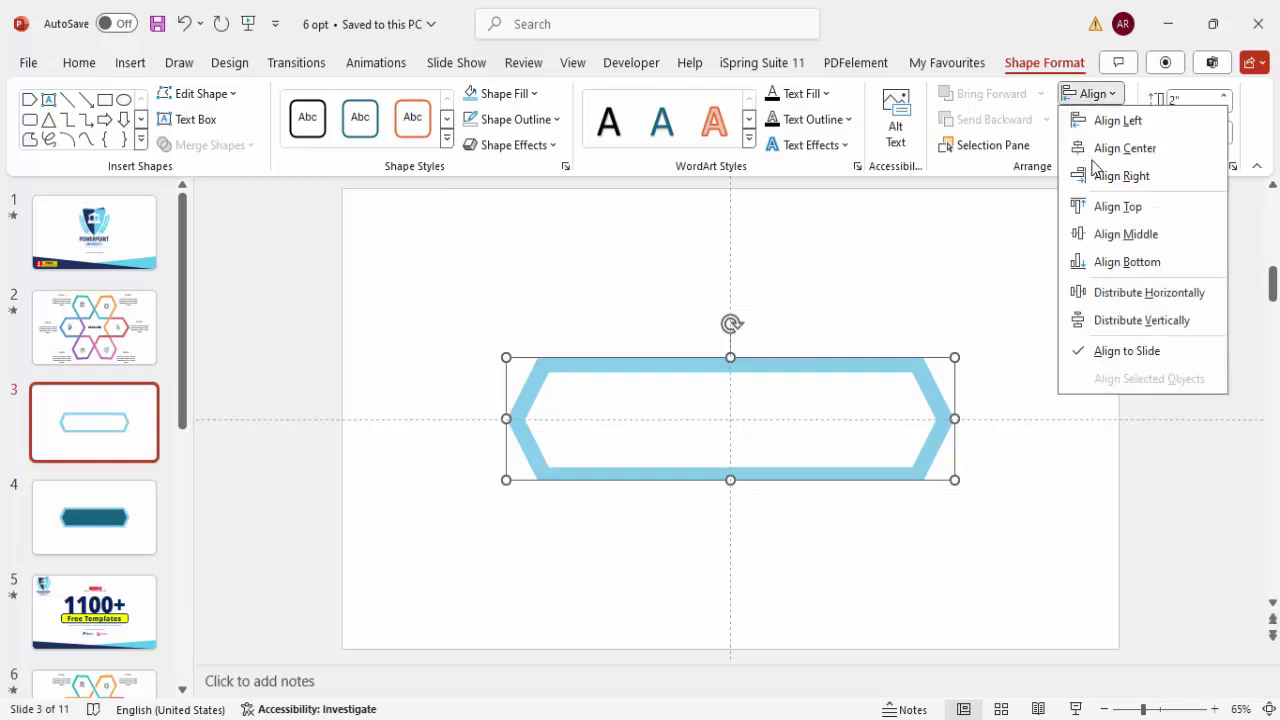
{"action": "left_click", "coordinate": [1152, 240]}
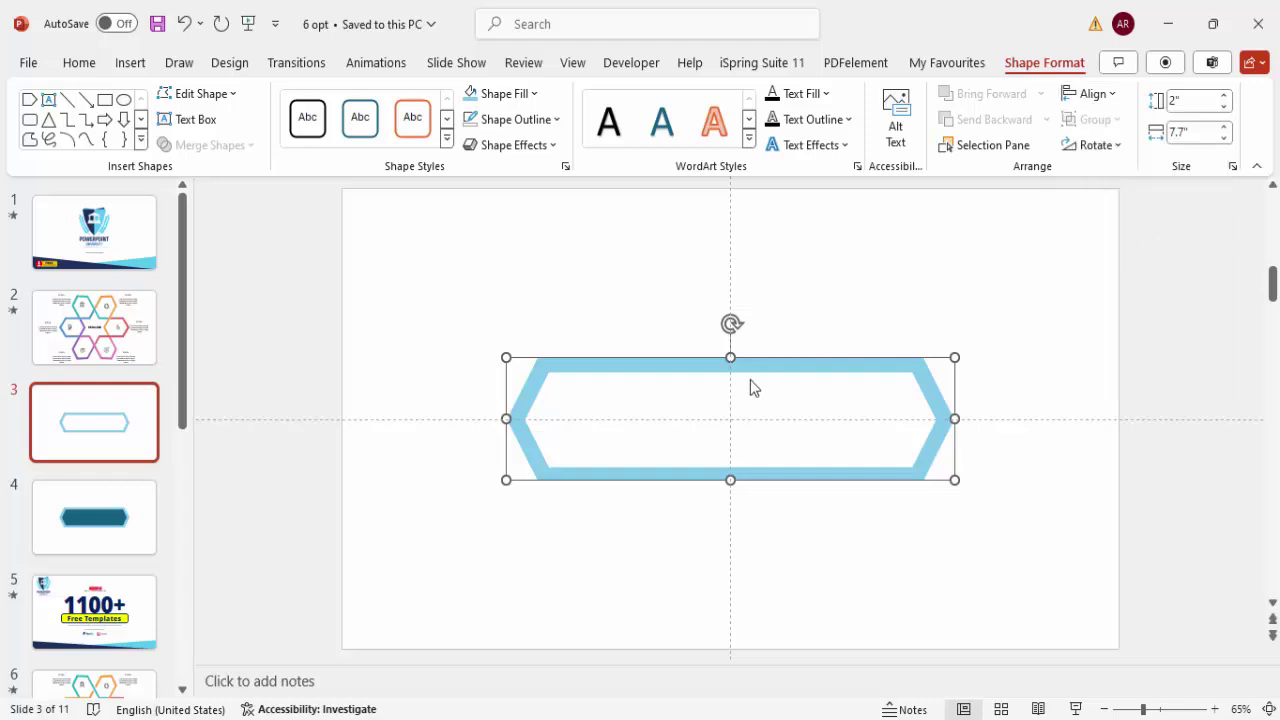
{"action": "key", "text": "ctrl+d"}
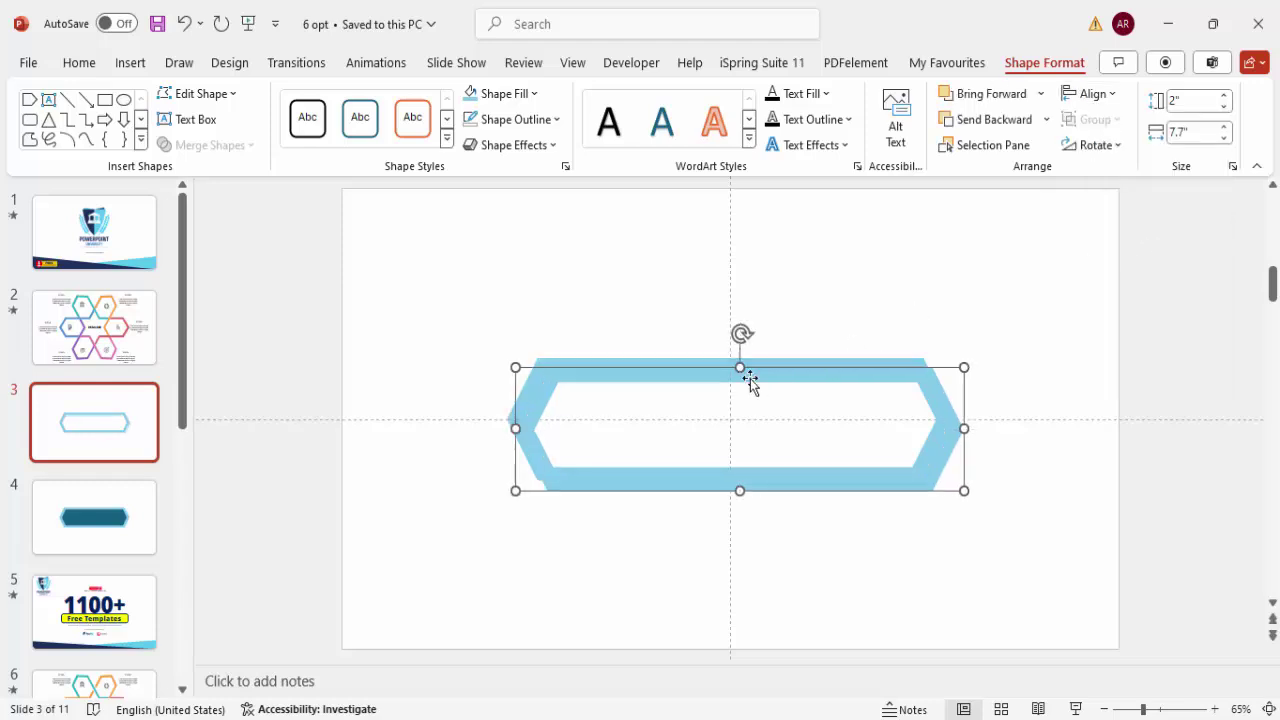
- Centre the copy on the slide, recolour it magenta, and rotate it about 60 degrees
{"action": "left_click", "coordinate": [1100, 97]}
{"action": "left_click", "coordinate": [1122, 149]}
{"action": "left_click", "coordinate": [1097, 97]}
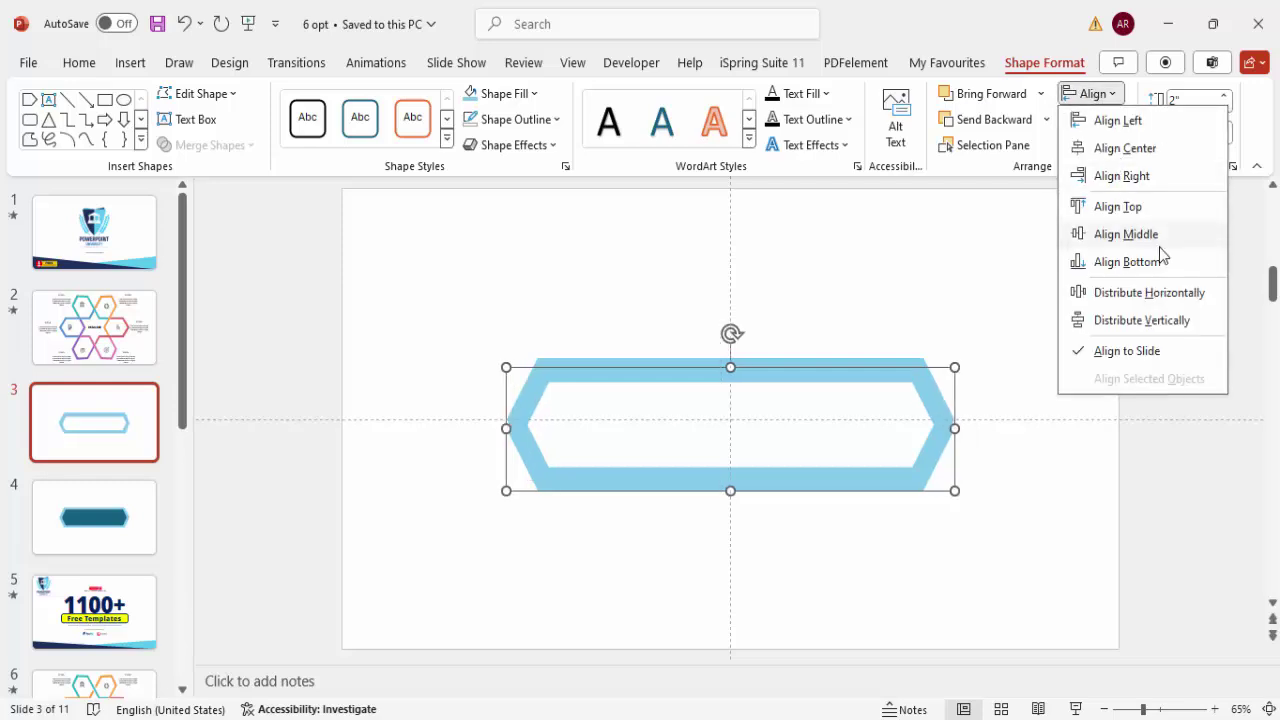
{"action": "left_click", "coordinate": [1155, 238]}
{"action": "left_click", "coordinate": [528, 99]}
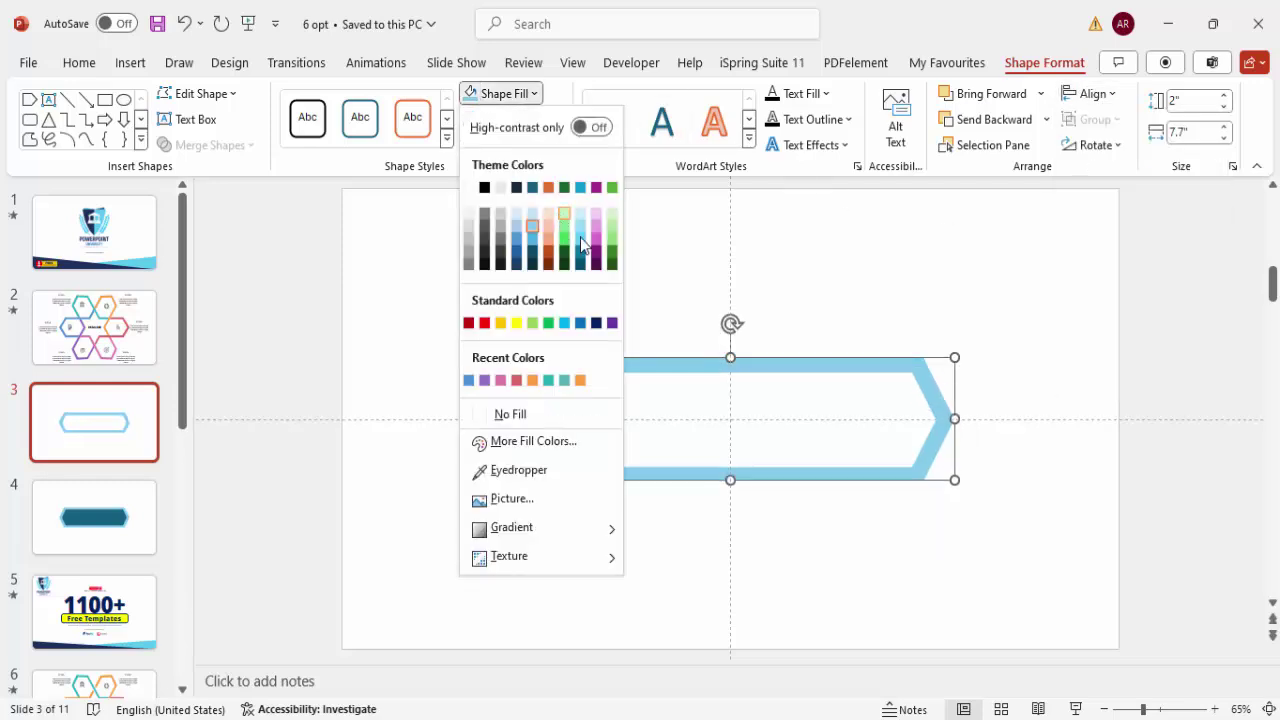
{"action": "left_click", "coordinate": [598, 239]}
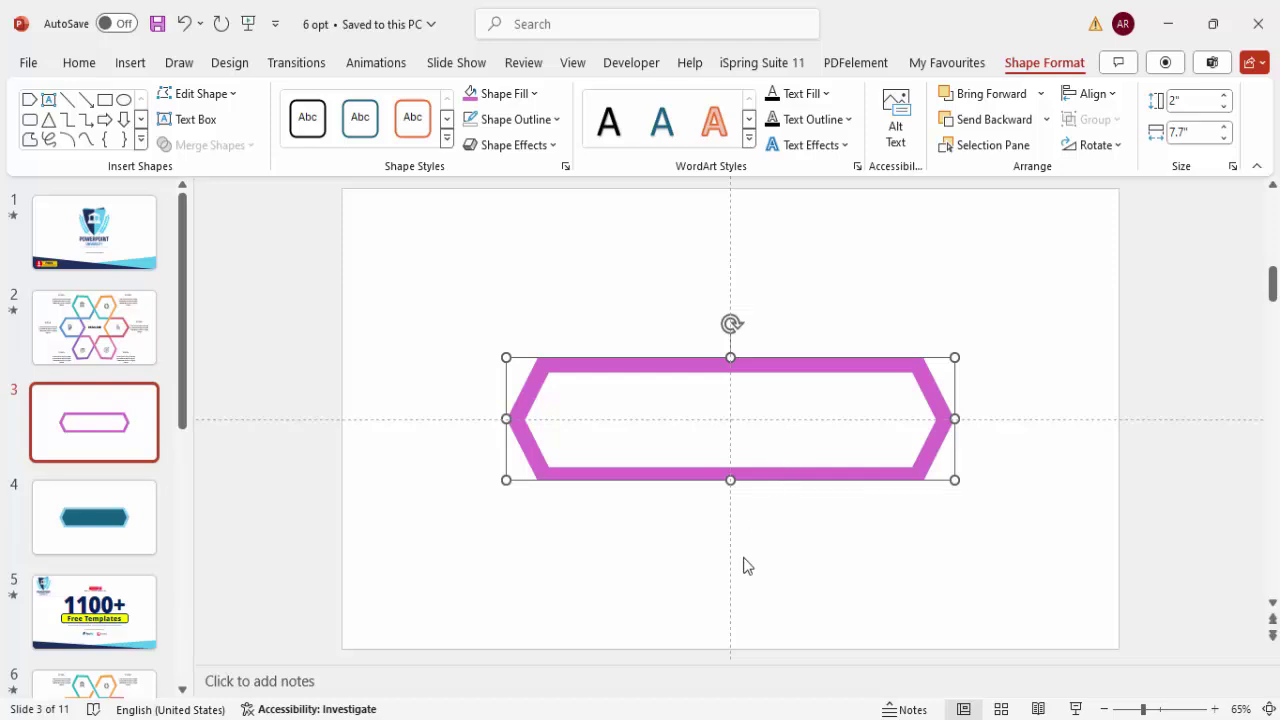
{"action": "key", "text": "alt+Right"}
{"action": "key", "text": "alt+Right"}
{"action": "key", "text": "alt+Right"}
{"action": "key", "text": "alt+Right"}
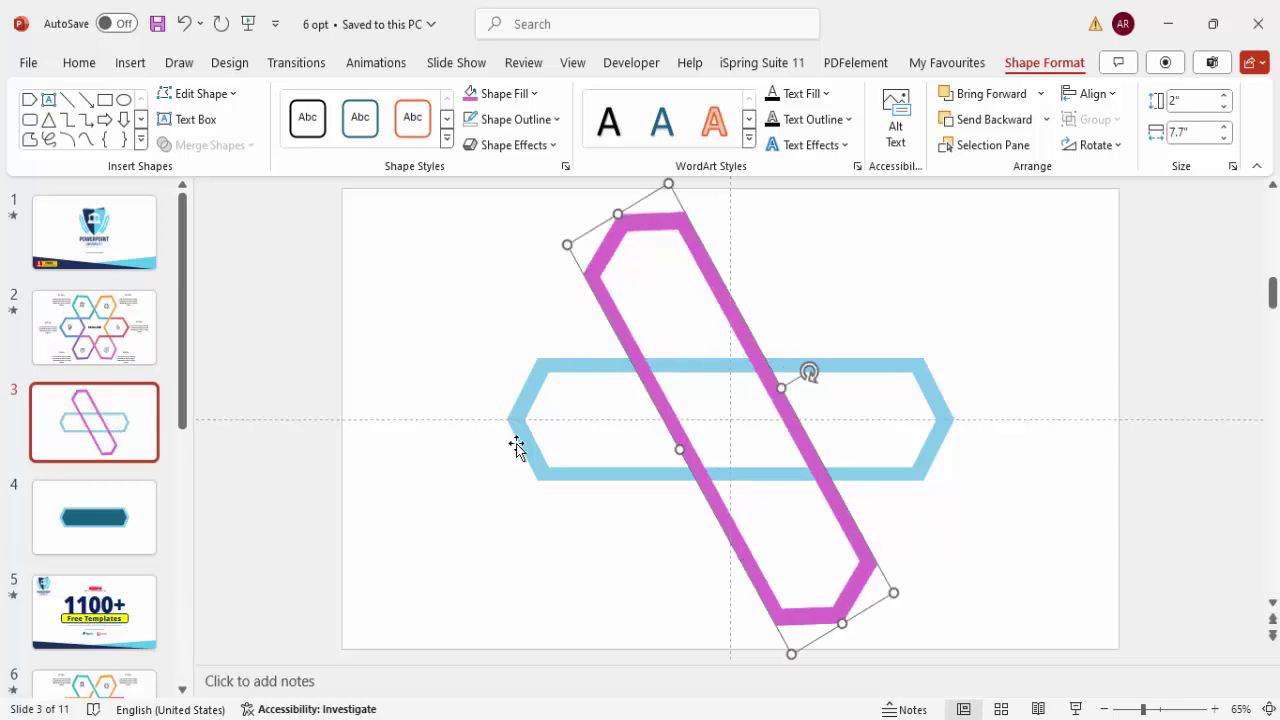
- Recolour the next copy light green and rotate it to tilt the other way
{"action": "left_click", "coordinate": [505, 93]}
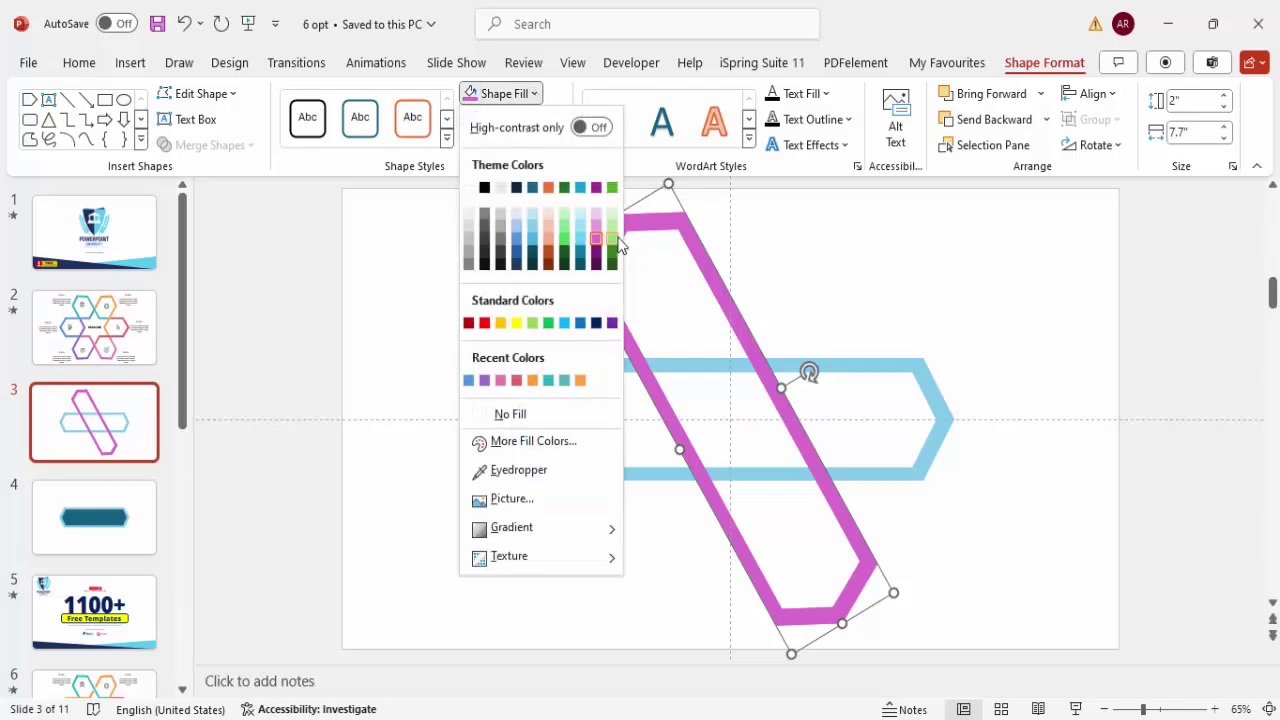
{"action": "left_click", "coordinate": [613, 240]}
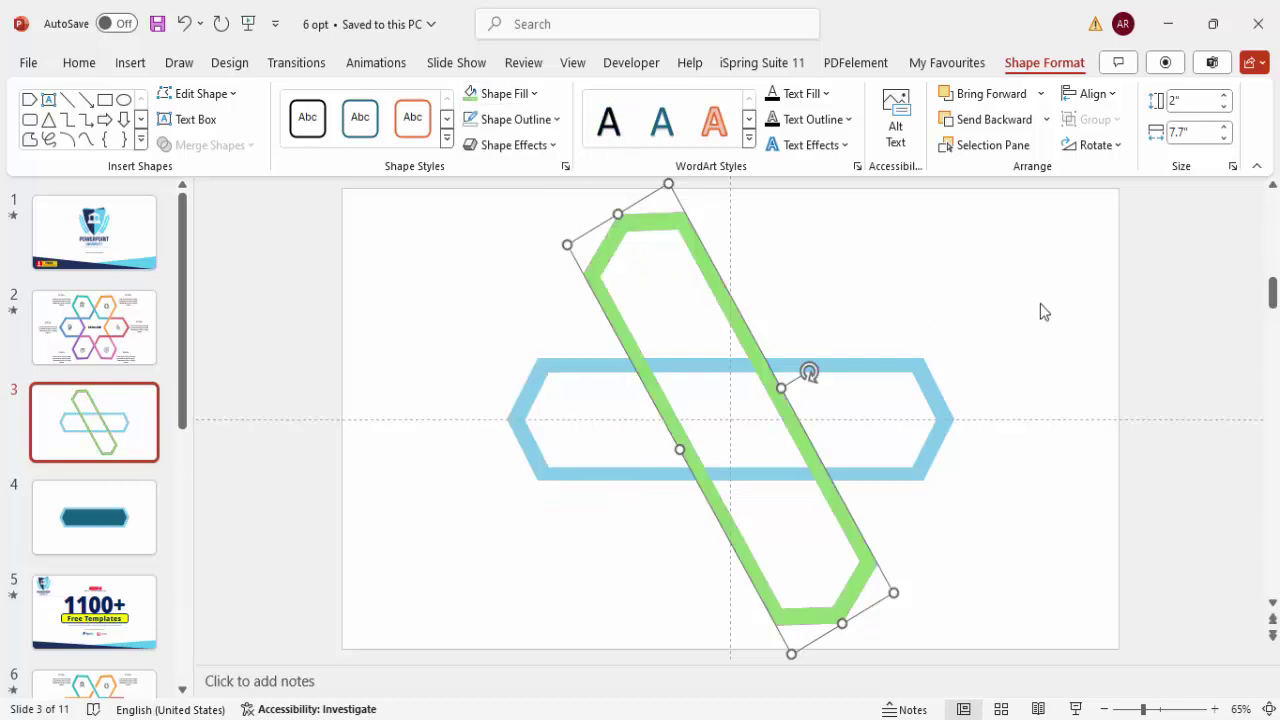
{"action": "key", "text": "ctrl+alt+Right"}
{"action": "key", "text": "ctrl+alt+Right"}
{"action": "key", "text": "ctrl+alt+Right"}
{"action": "key", "text": "ctrl+alt+Right"}
{"action": "key", "text": "ctrl+alt+Right"}
{"action": "key", "text": "ctrl+alt+Right"}
{"action": "key", "text": "ctrl+alt+Right"}
{"action": "key", "text": "ctrl+alt+Right"}
{"action": "key", "text": "ctrl+alt+Right"}
{"action": "key", "text": "ctrl+alt+Right"}
{"action": "key", "text": "ctrl+alt+Right"}
{"action": "key", "text": "ctrl+alt+Right"}
{"action": "key", "text": "ctrl+alt+Right"}
{"action": "key", "text": "ctrl+alt+Right"}
{"action": "key", "text": "ctrl+alt+Right"}
{"action": "key", "text": "ctrl+alt+Right"}
{"action": "key", "text": "ctrl+alt+Right"}
{"action": "key", "text": "ctrl+alt+Right"}
{"action": "key", "text": "ctrl+alt+Right"}
{"action": "key", "text": "ctrl+alt+Right"}
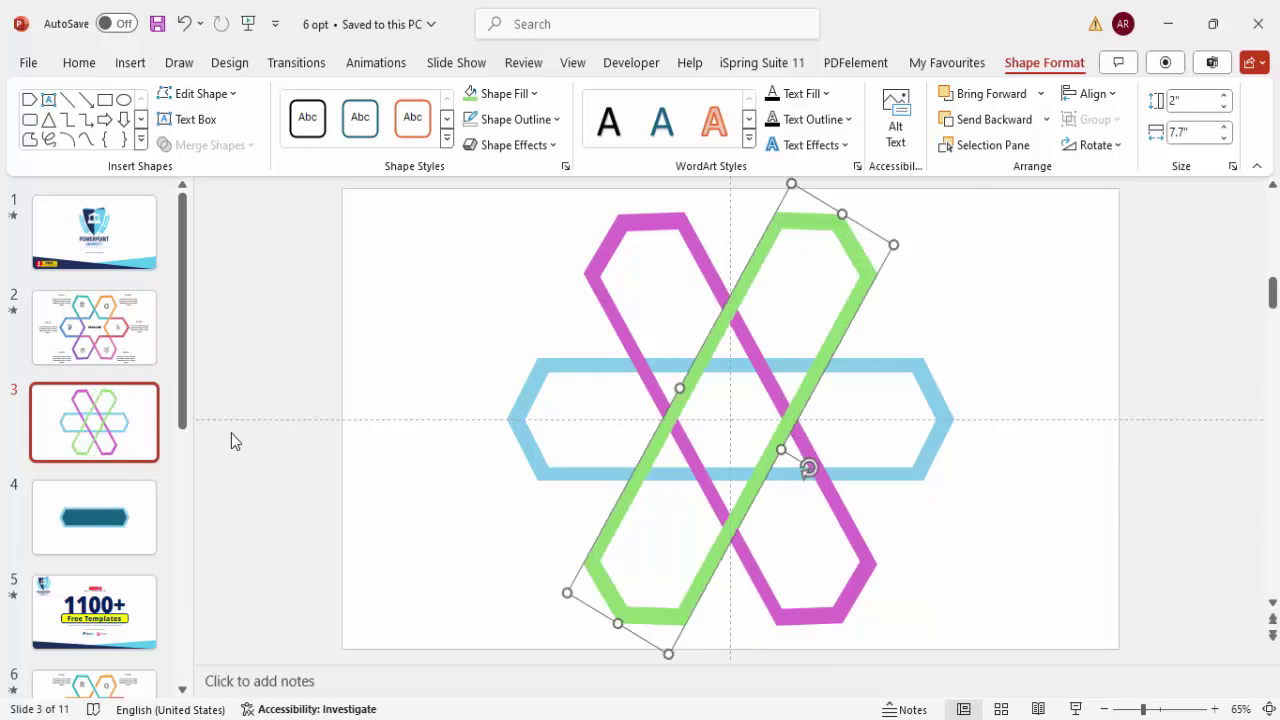
- Duplicate slide 3 as a backup and select every shape on the slide
{"action": "left_click", "coordinate": [104, 437]}
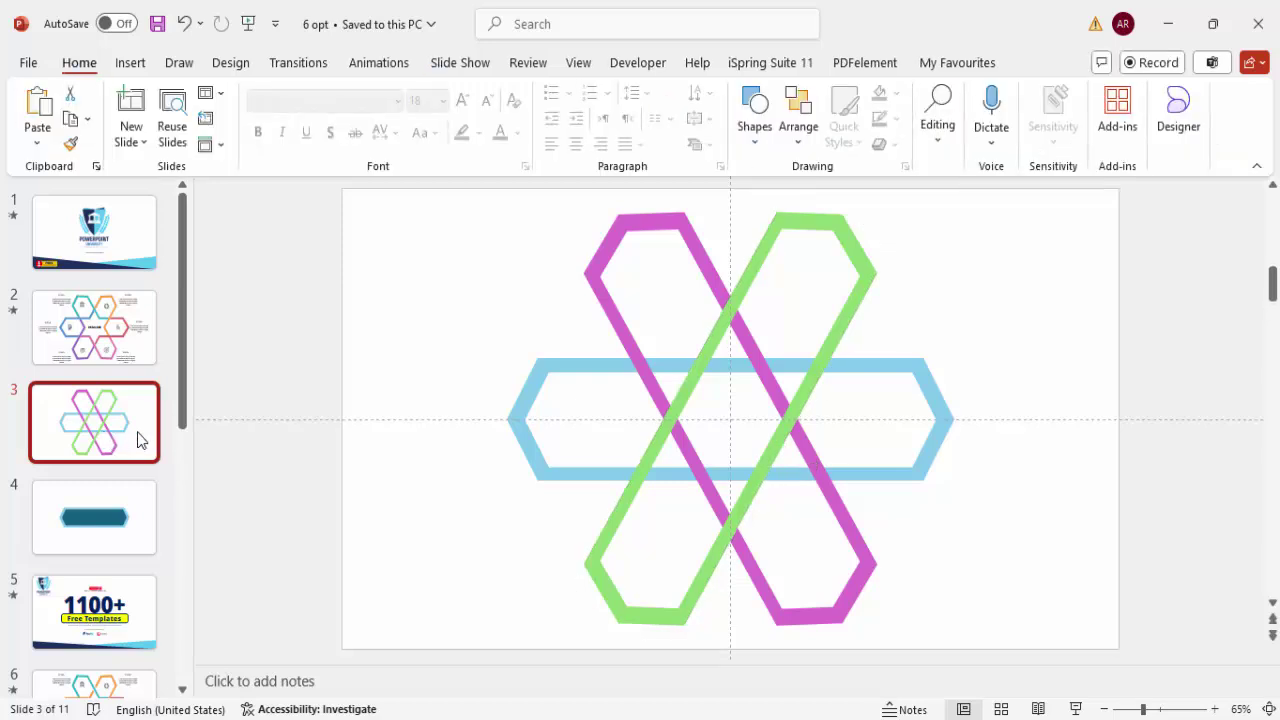
{"action": "right_click", "coordinate": [138, 440]}
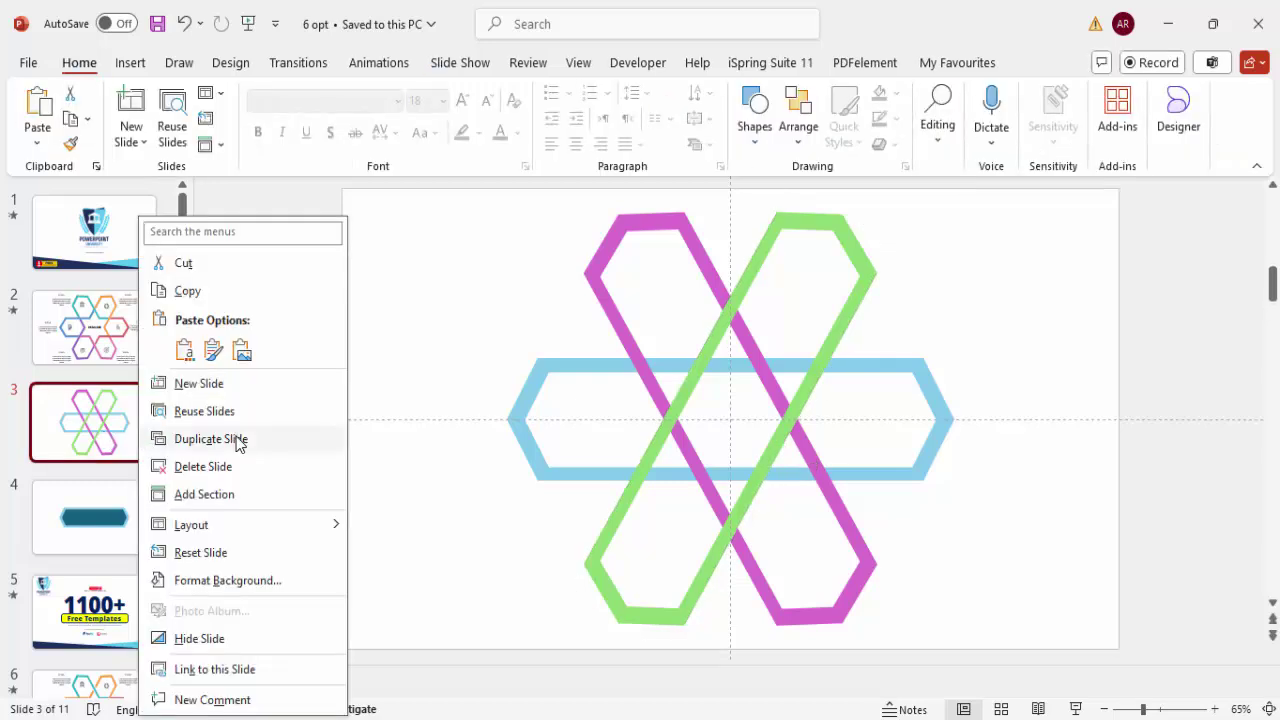
{"action": "left_click", "coordinate": [210, 439]}
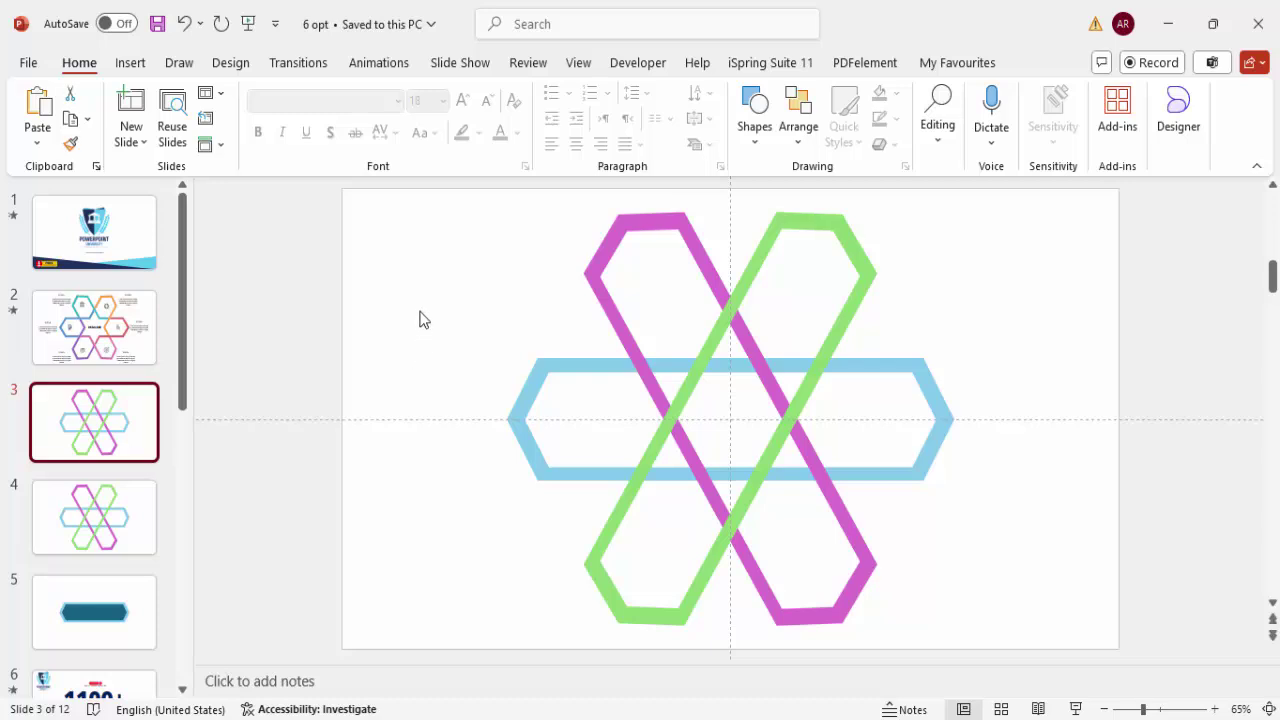
{"action": "key", "text": "ctrl+a"}
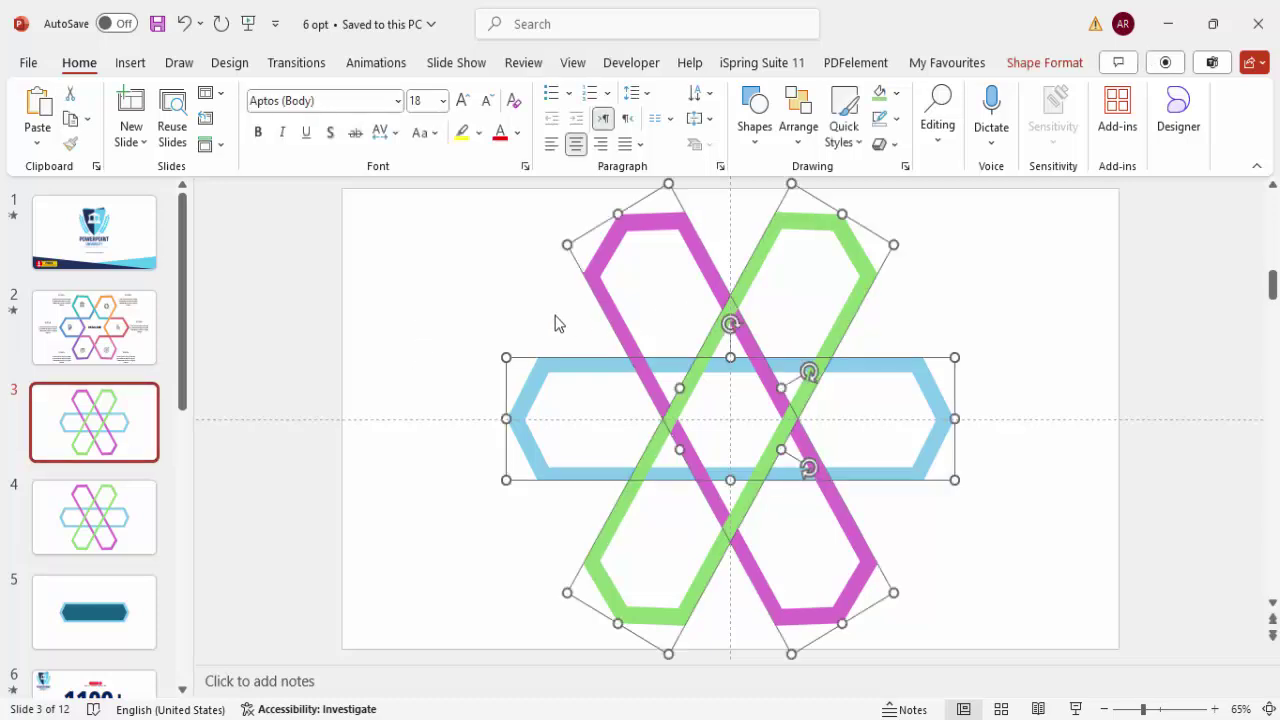
- Select the blue, green and magenta hexagon outlines together
{"action": "left_click", "coordinate": [469, 246]}
{"action": "key", "text": "Tab"}
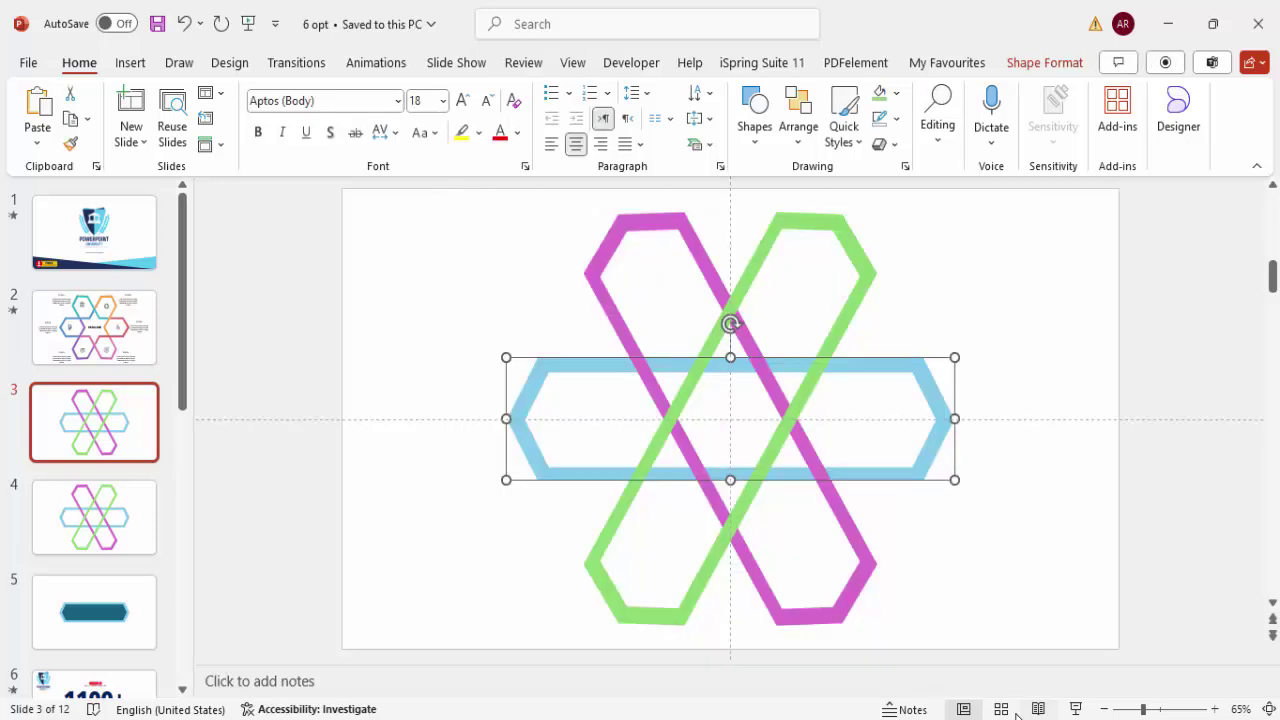
{"action": "left_click", "coordinate": [785, 228], "text": "shift"}
{"action": "left_click", "coordinate": [689, 230], "text": "shift"}
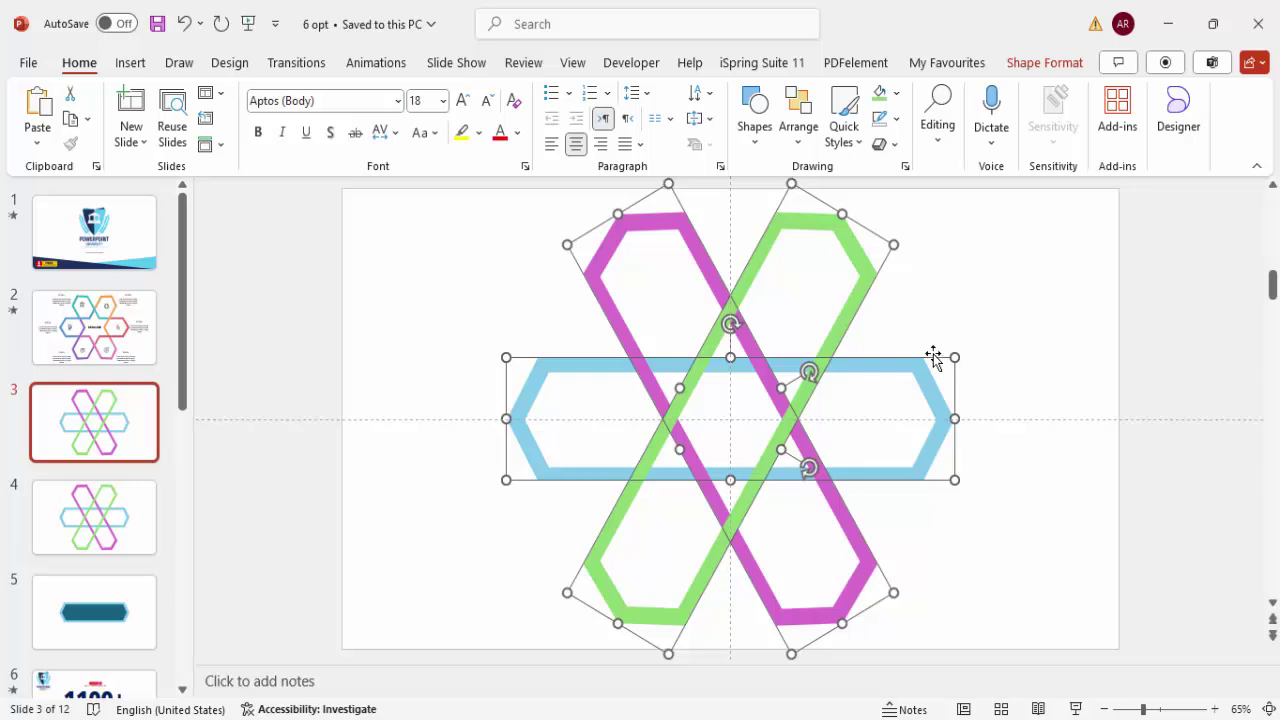
{"action": "left_click", "coordinate": [986, 301]}
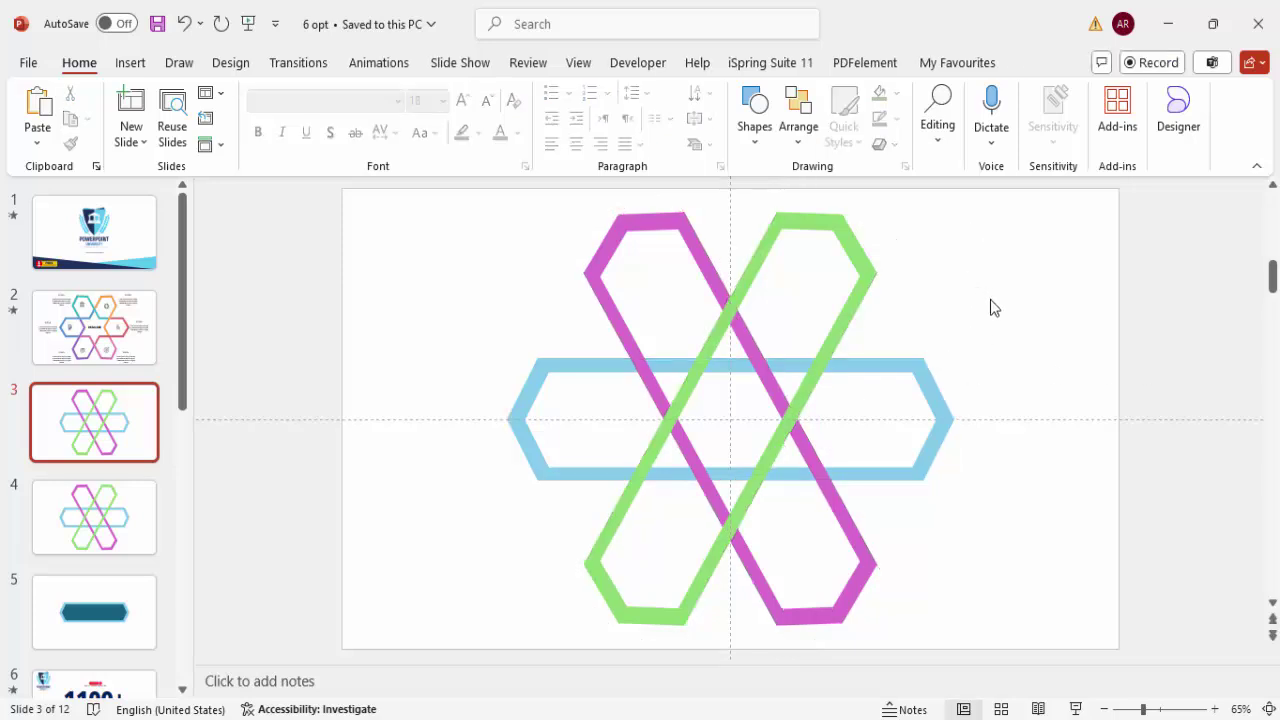
{"action": "key", "text": "ctrl+a"}
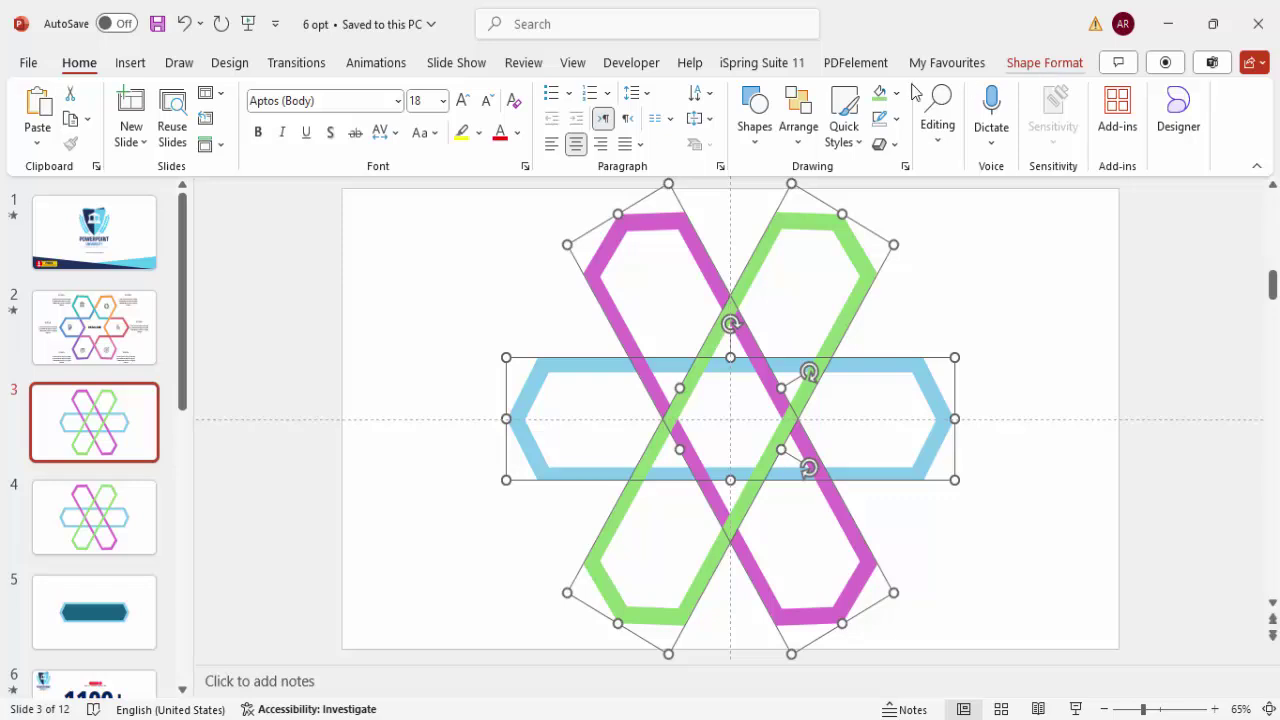
- Fragment the three overlapping hexagons into separate pieces with Merge Shapes > Fragment
{"action": "left_click", "coordinate": [1048, 63]}
{"action": "left_click", "coordinate": [212, 147]}
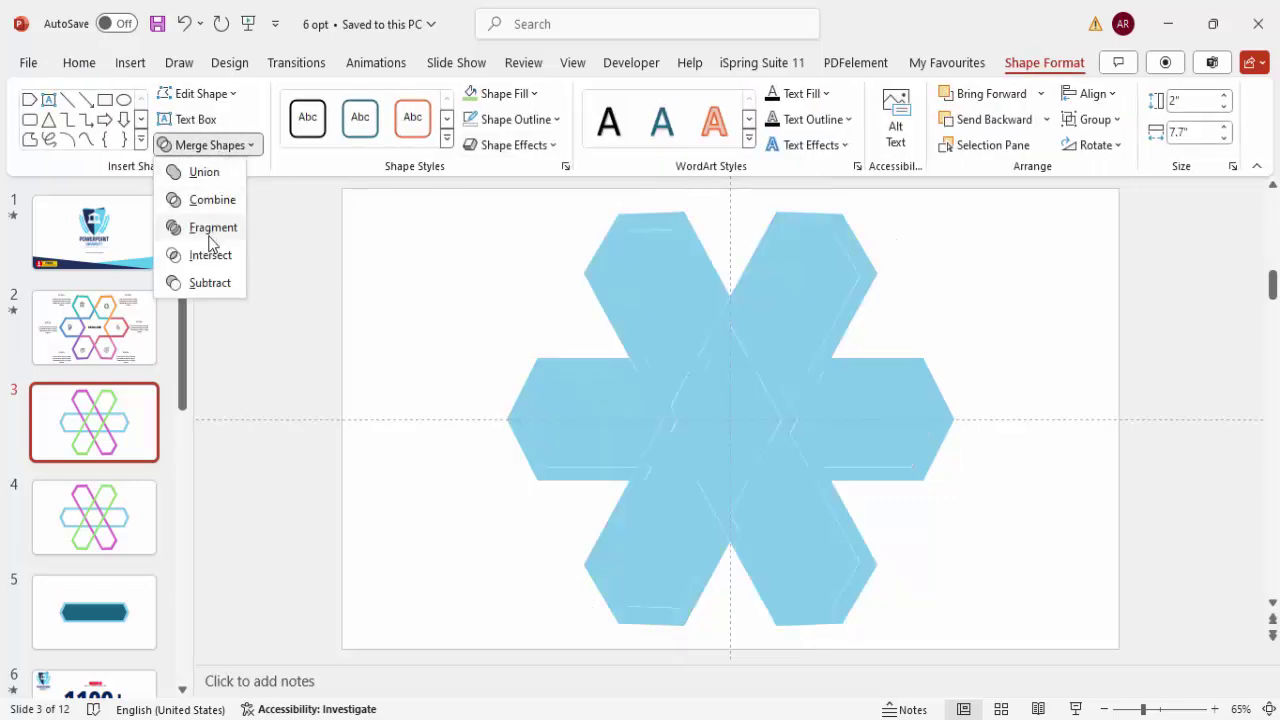
{"action": "left_click", "coordinate": [213, 228]}
{"action": "left_click", "coordinate": [983, 271]}
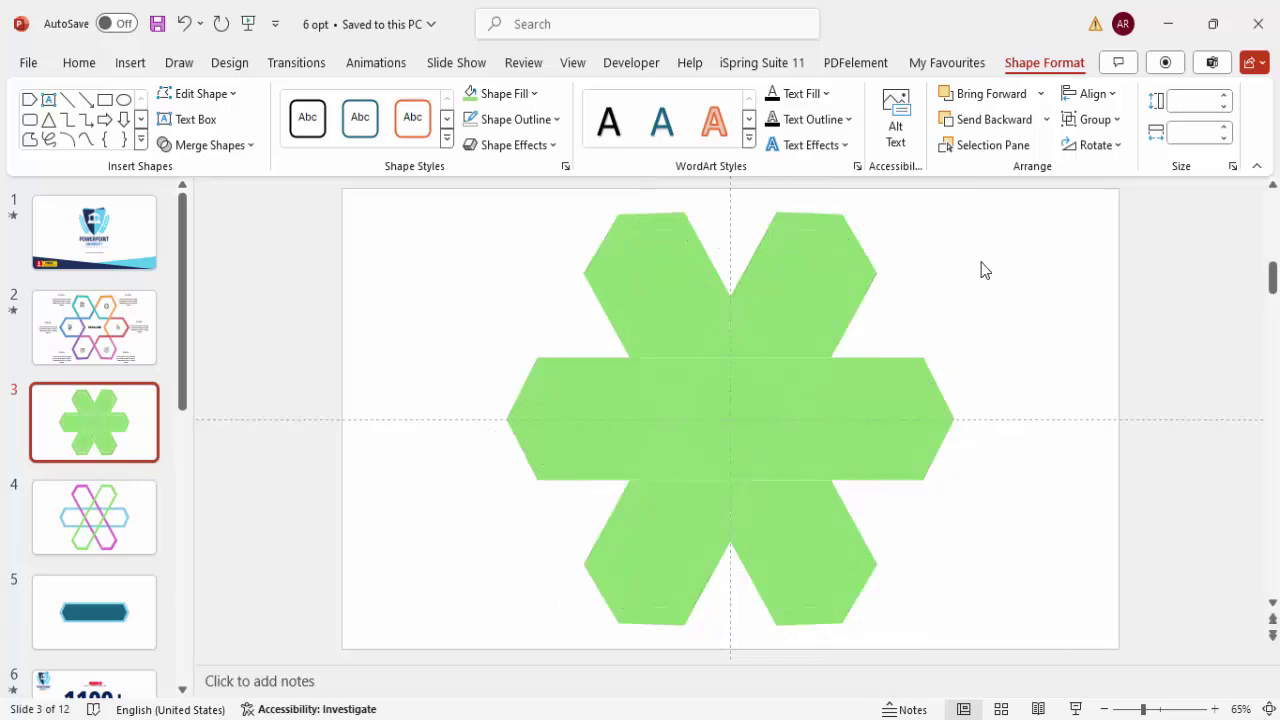
- Delete the inner fill pieces of all six outer hexagons and the central hexagon
{"action": "left_click", "coordinate": [622, 292]}
{"action": "key", "text": "Delete"}
{"action": "left_click", "coordinate": [777, 289]}
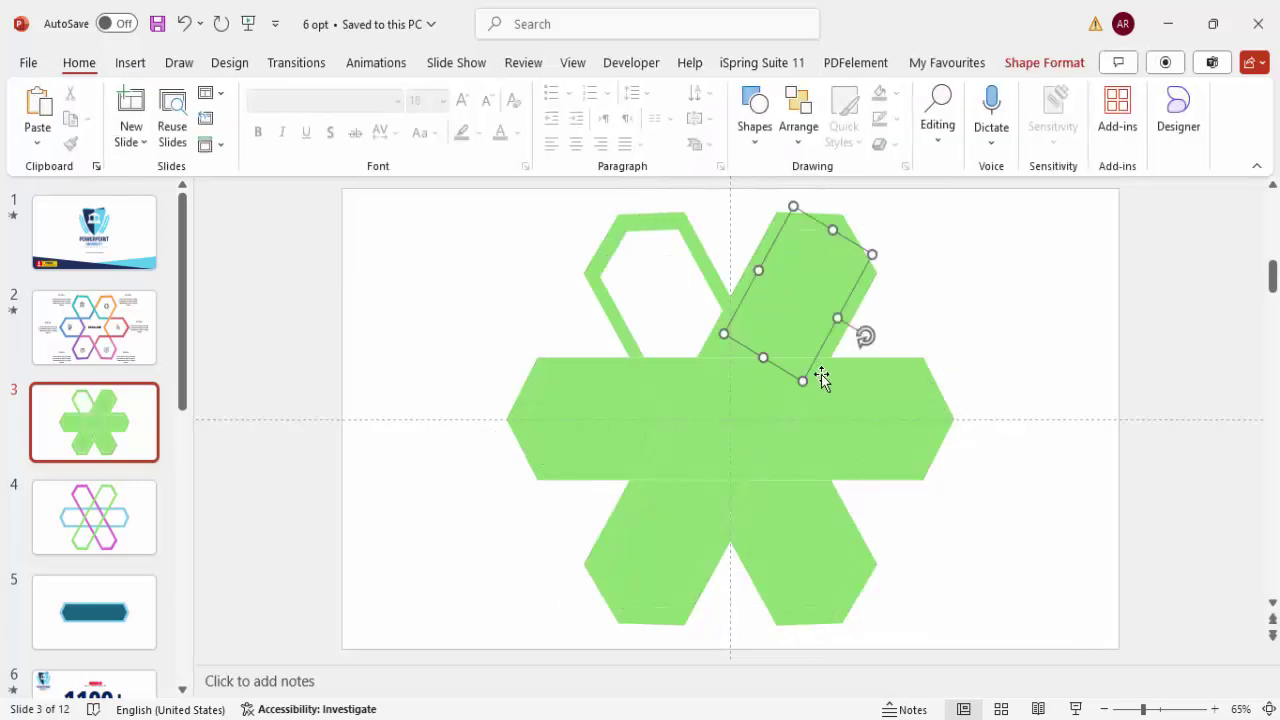
{"action": "key", "text": "Delete"}
{"action": "left_click", "coordinate": [854, 414]}
{"action": "key", "text": "Delete"}
{"action": "left_click", "coordinate": [749, 543]}
{"action": "key", "text": "Delete"}
{"action": "left_click", "coordinate": [676, 551]}
{"action": "key", "text": "Delete"}
{"action": "left_click", "coordinate": [586, 429]}
{"action": "key", "text": "Delete"}
{"action": "left_click", "coordinate": [695, 413]}
{"action": "key", "text": "Delete"}
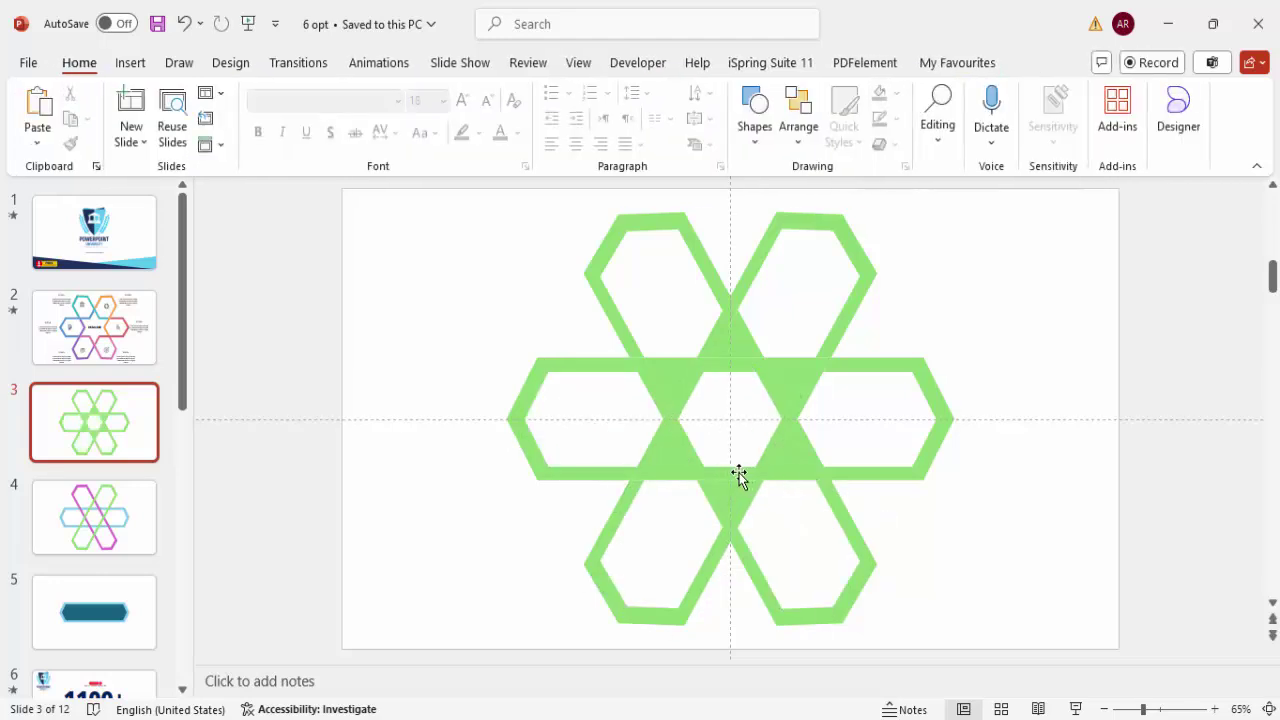
- Delete the six filled triangles around the centre of the hexagon flower
{"action": "left_click", "coordinate": [734, 494]}
{"action": "key", "text": "Delete"}
{"action": "left_click", "coordinate": [808, 461]}
{"action": "key", "text": "Delete"}
{"action": "left_click", "coordinate": [795, 385]}
{"action": "key", "text": "Delete"}
{"action": "left_click", "coordinate": [712, 361]}
{"action": "key", "text": "Delete"}
{"action": "left_click", "coordinate": [675, 377]}
{"action": "key", "text": "Delete"}
{"action": "left_click", "coordinate": [669, 451]}
{"action": "key", "text": "Delete"}
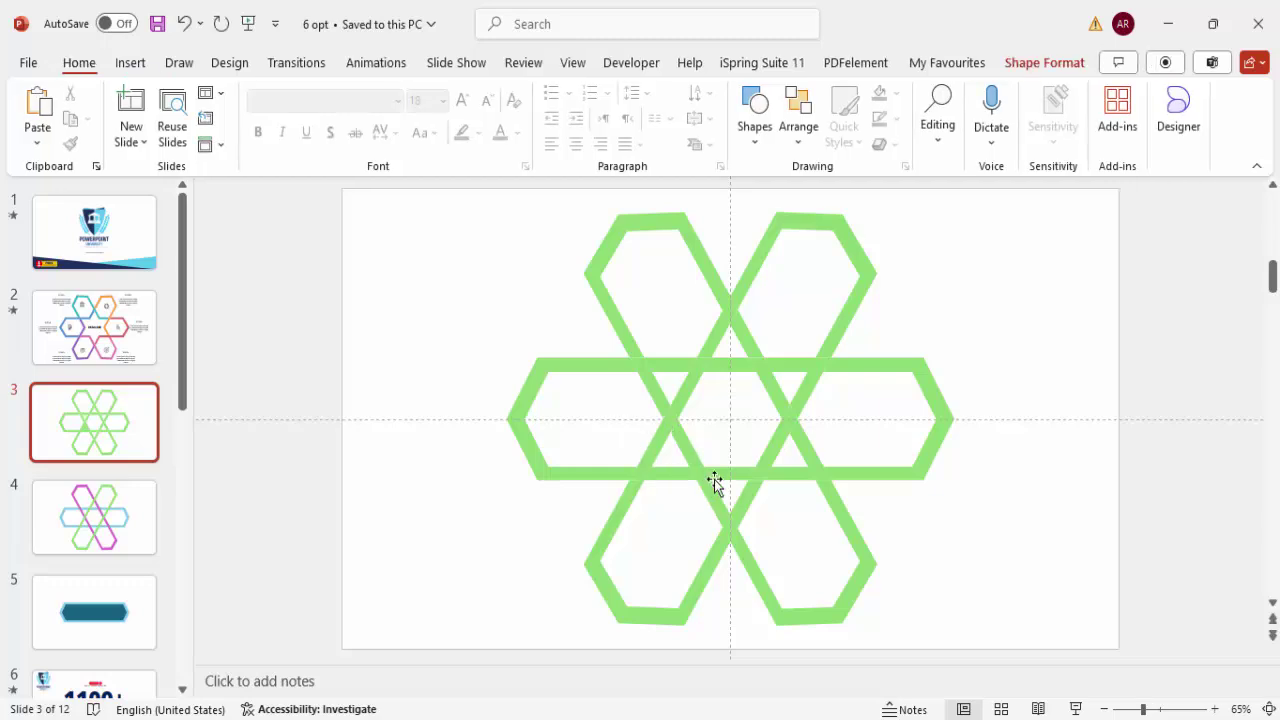
- Delete the small leftover pieces at the flower centre, leaving the last one selected
{"action": "left_click", "coordinate": [732, 470]}
{"action": "key", "text": "Delete"}
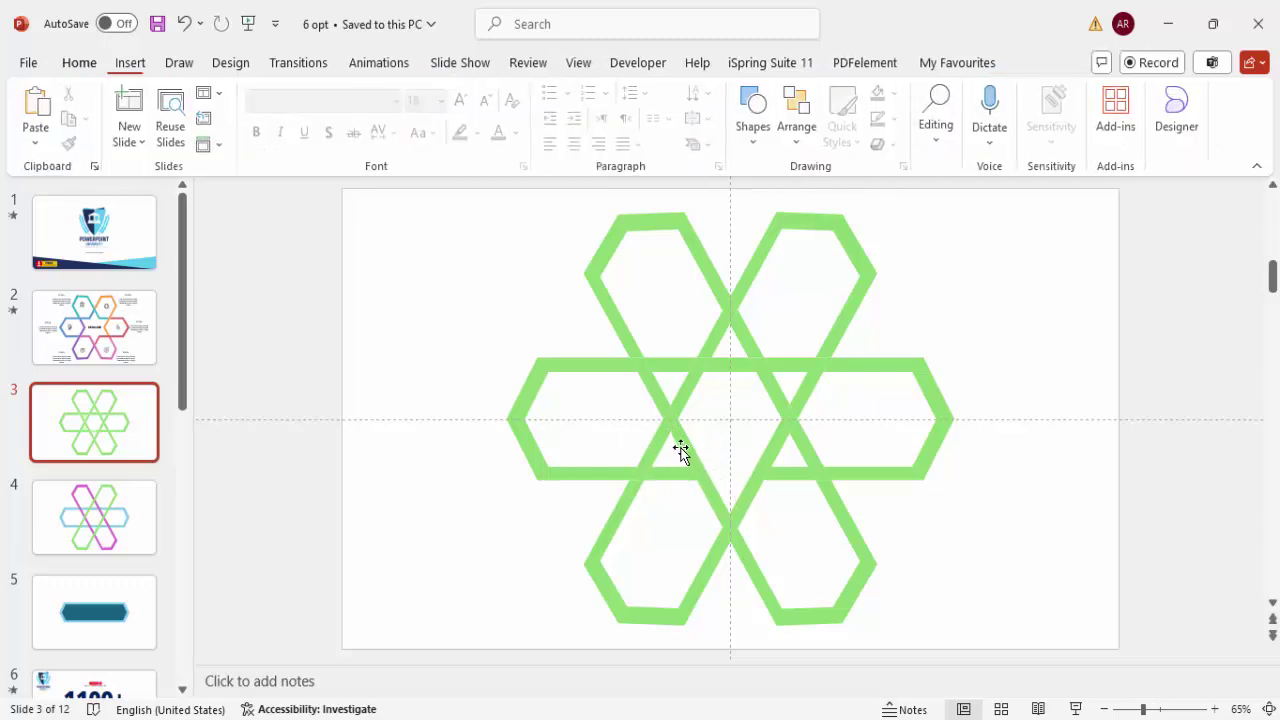
{"action": "left_click", "coordinate": [681, 445]}
{"action": "key", "text": "Delete"}
{"action": "left_click", "coordinate": [688, 389]}
{"action": "key", "text": "Delete"}
{"action": "left_click", "coordinate": [687, 386]}
{"action": "key", "text": "Delete"}
{"action": "left_click", "coordinate": [783, 435]}
{"action": "key", "text": "Delete"}
{"action": "key", "text": "Delete"}
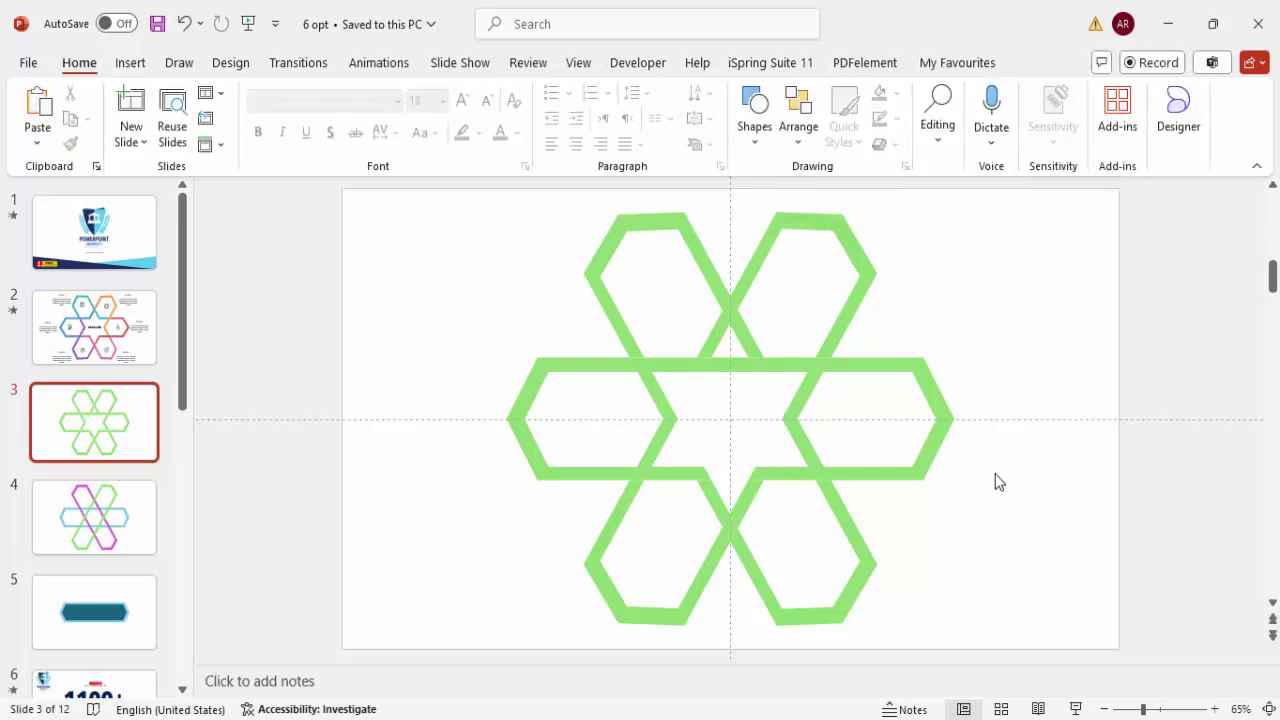
{"action": "left_click", "coordinate": [730, 369]}
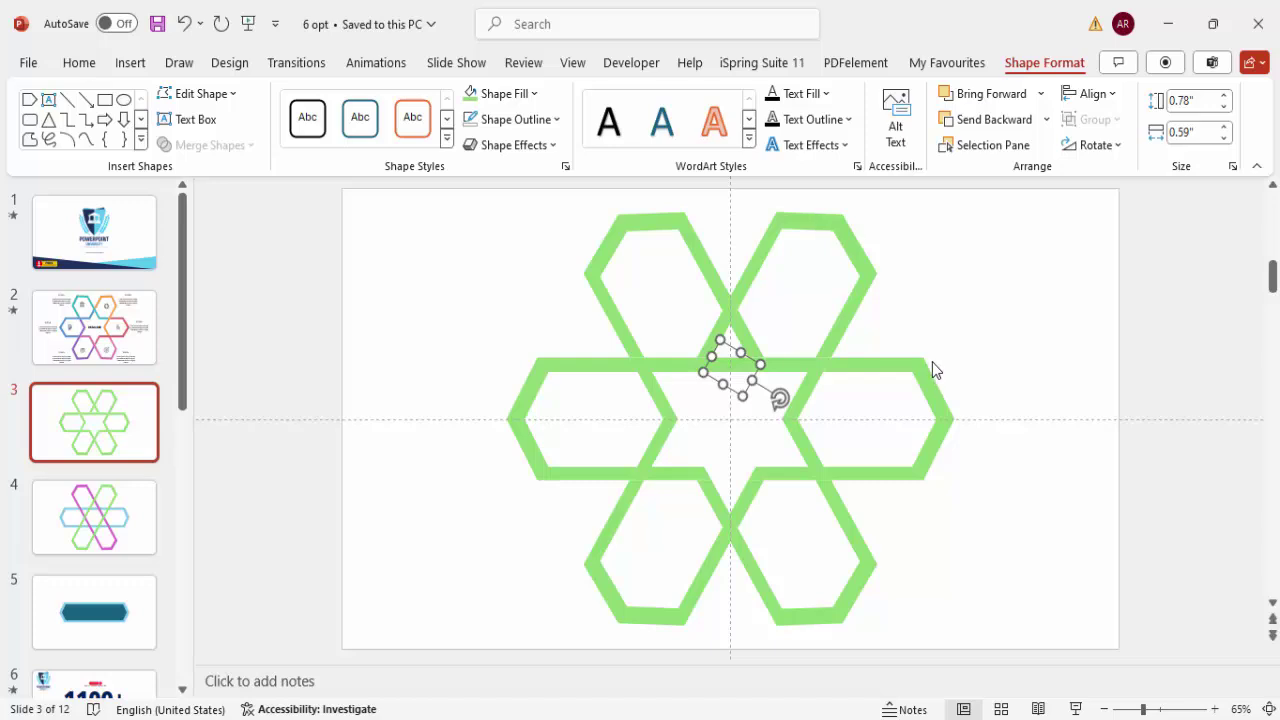
{"action": "key", "text": "Delete"}
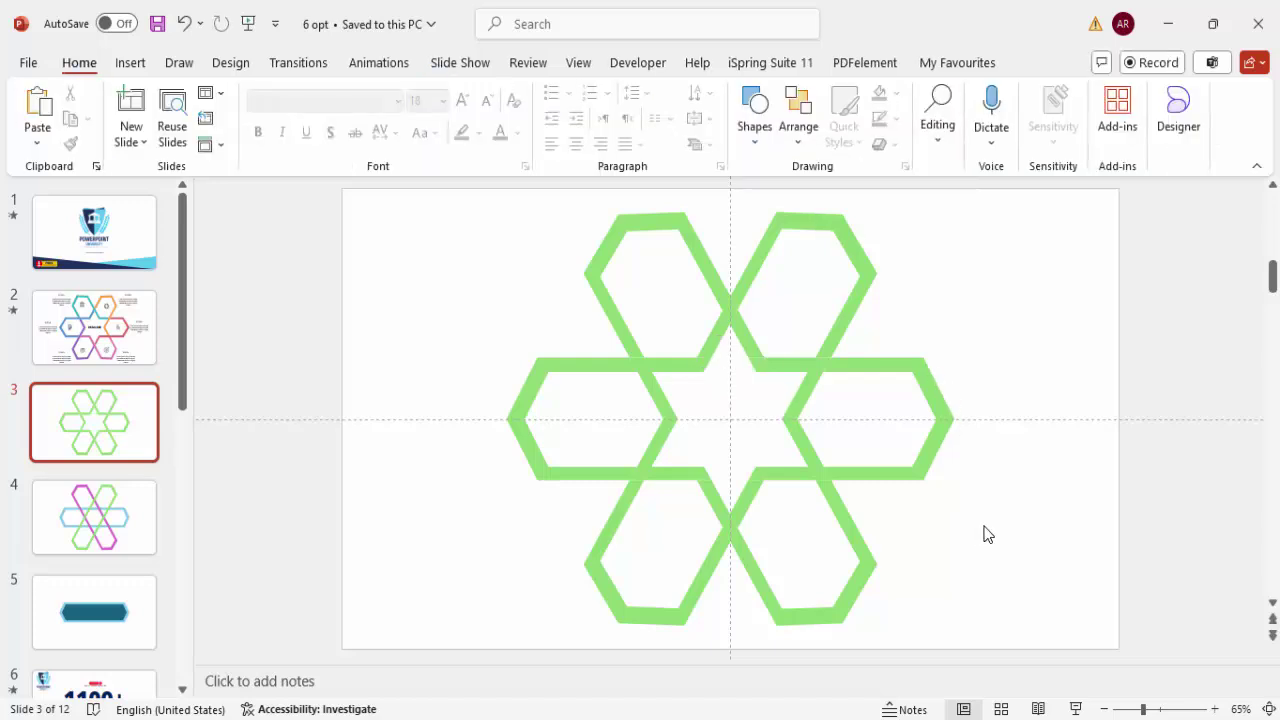
{"action": "left_click_drag", "start_coordinate": [652, 228], "coordinate": [523, 218]}
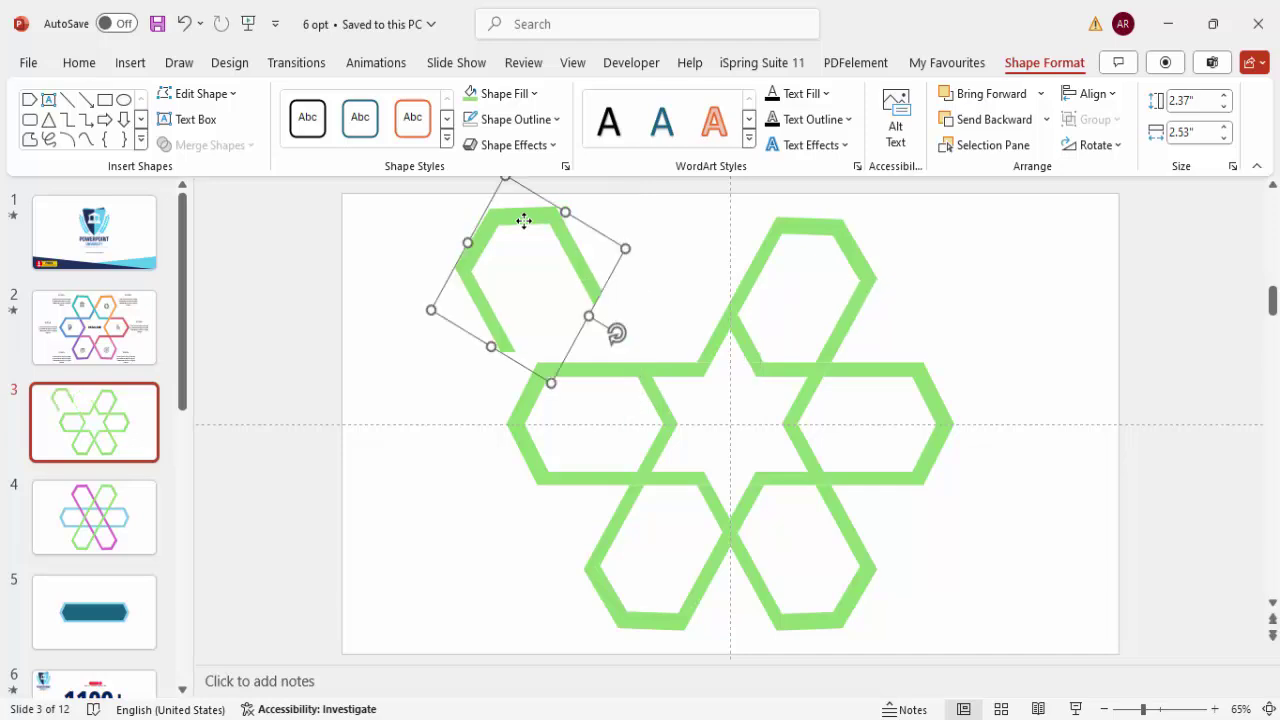
{"action": "key", "text": "ctrl+z"}
{"action": "left_click_drag", "start_coordinate": [796, 232], "coordinate": [900, 223]}
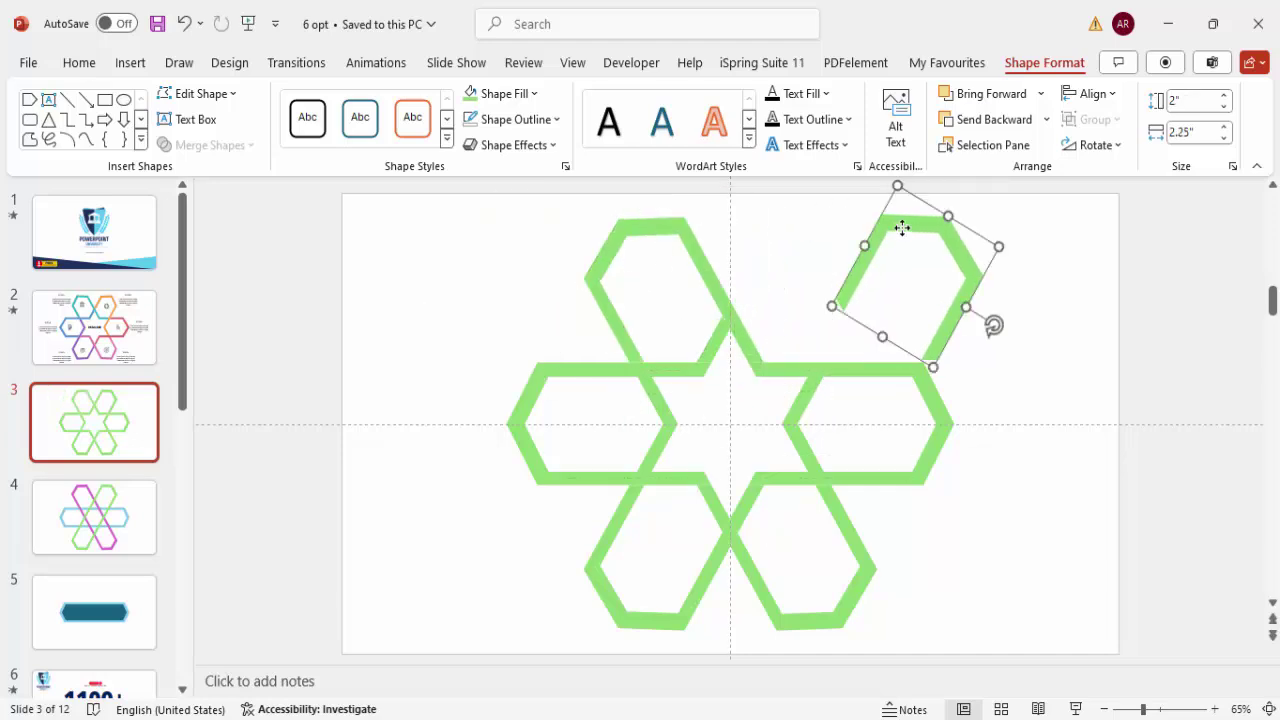
{"action": "key", "text": "ctrl+z"}
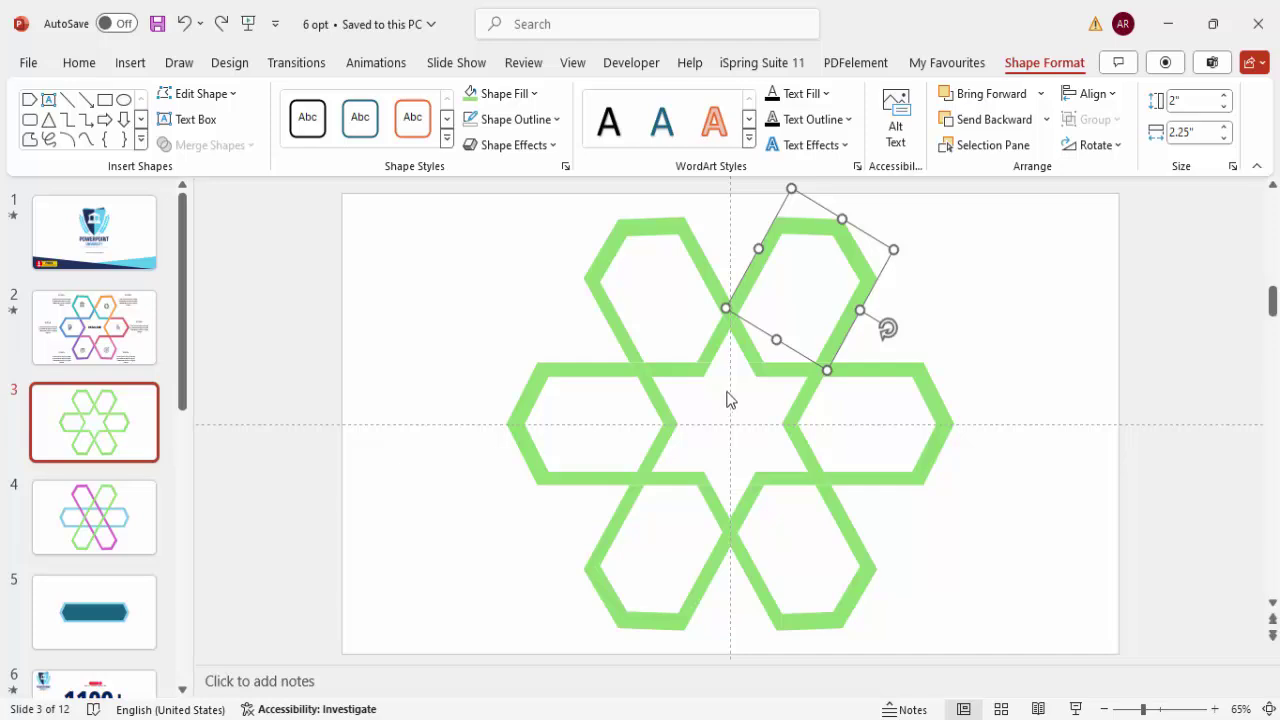
{"action": "left_click", "coordinate": [763, 370]}
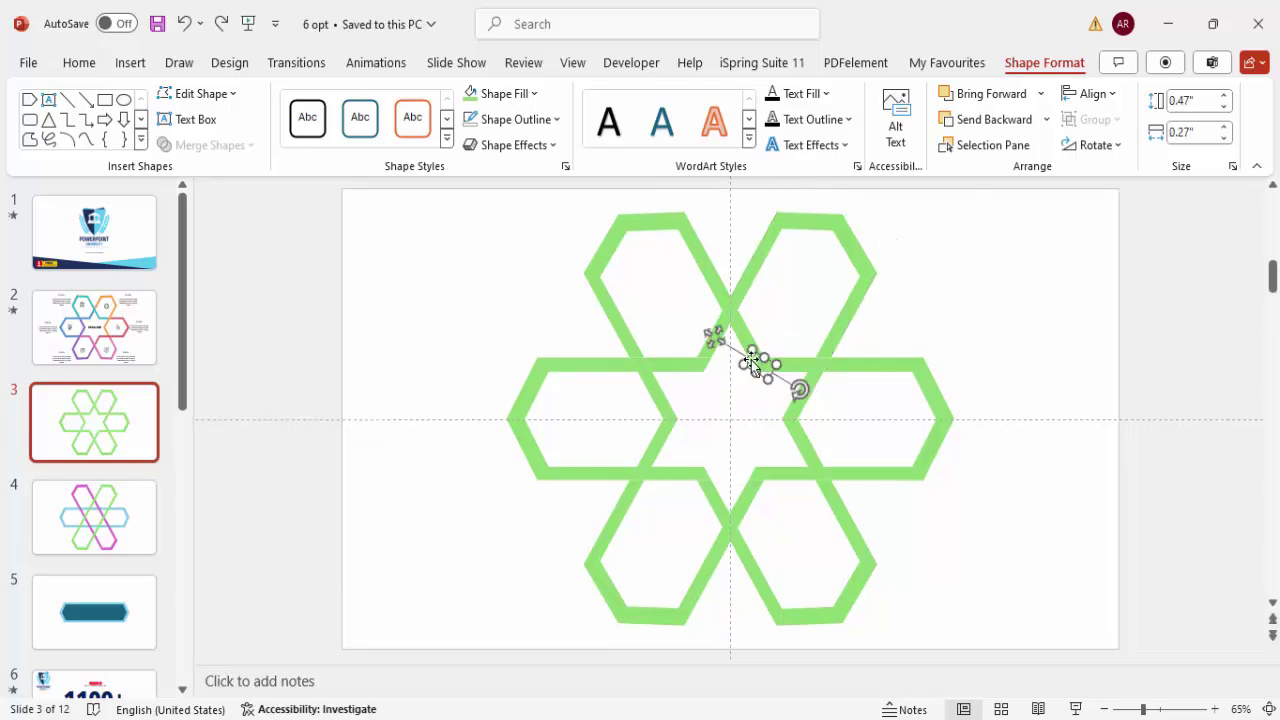
{"action": "left_click_drag", "start_coordinate": [713, 341], "coordinate": [703, 360]}
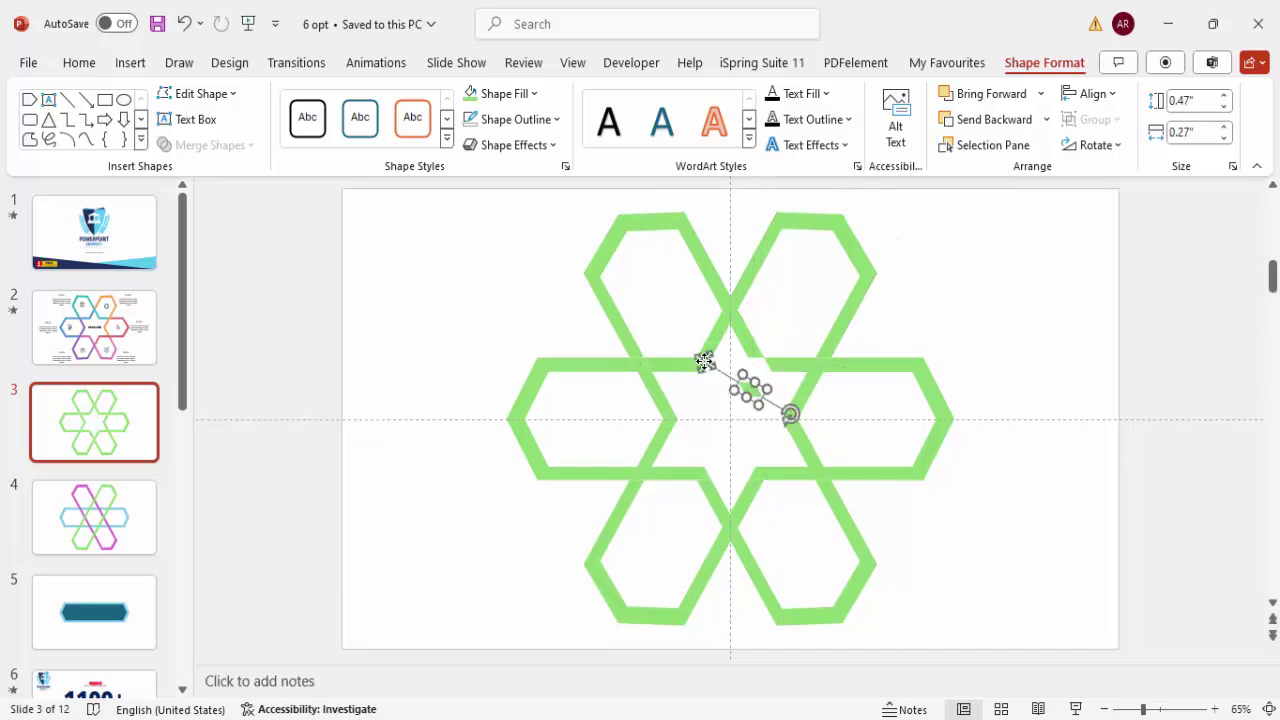
{"action": "key", "text": "ctrl+z"}
{"action": "left_click", "coordinate": [950, 345]}
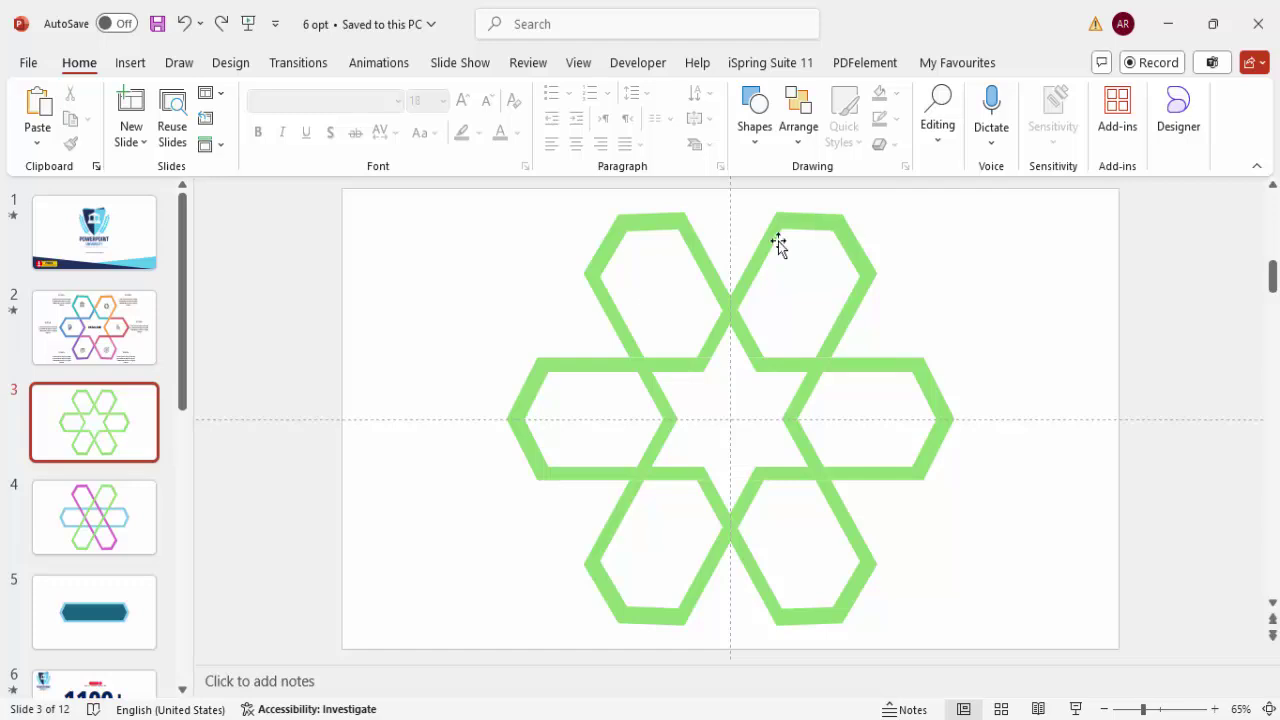
- Select the upper-left hexagon ring with its junction fragments and union them into one 4.14" × 2.53" shape
{"action": "left_click", "coordinate": [728, 311]}
{"action": "left_click_drag", "start_coordinate": [693, 284], "coordinate": [750, 280]}
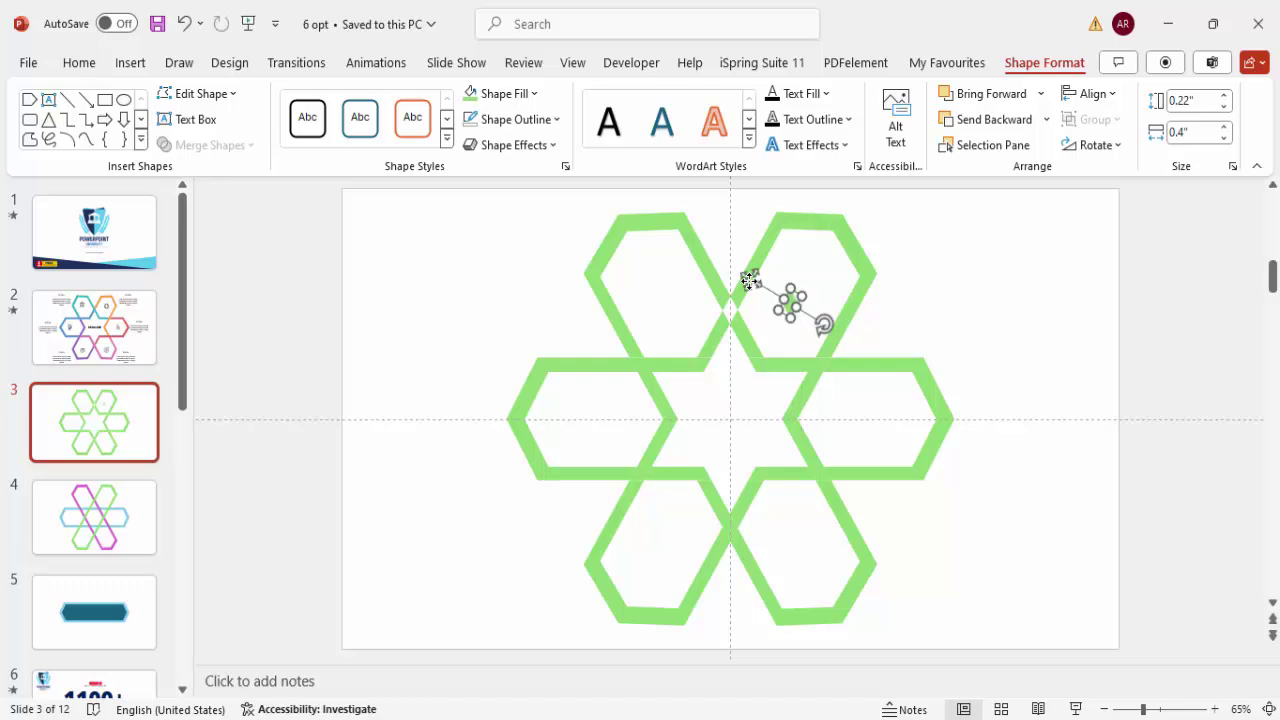
{"action": "key", "text": "ctrl+z"}
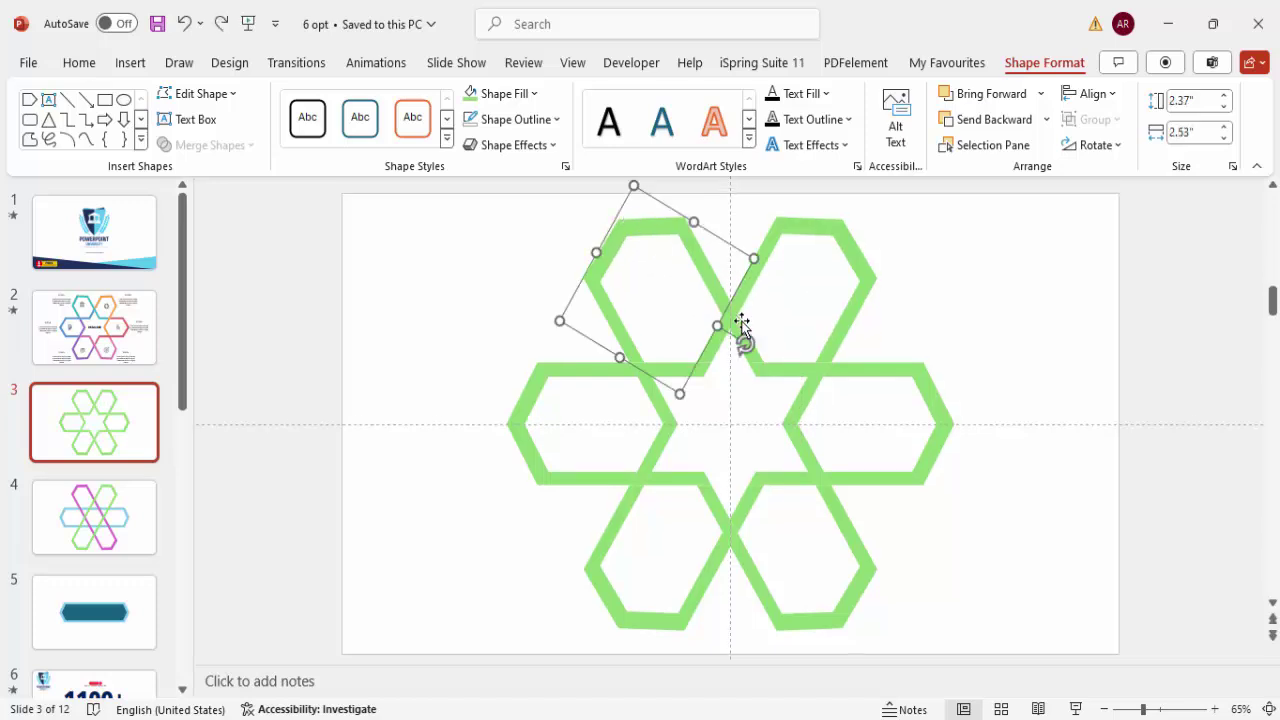
{"action": "left_click", "coordinate": [730, 318], "text": "shift"}
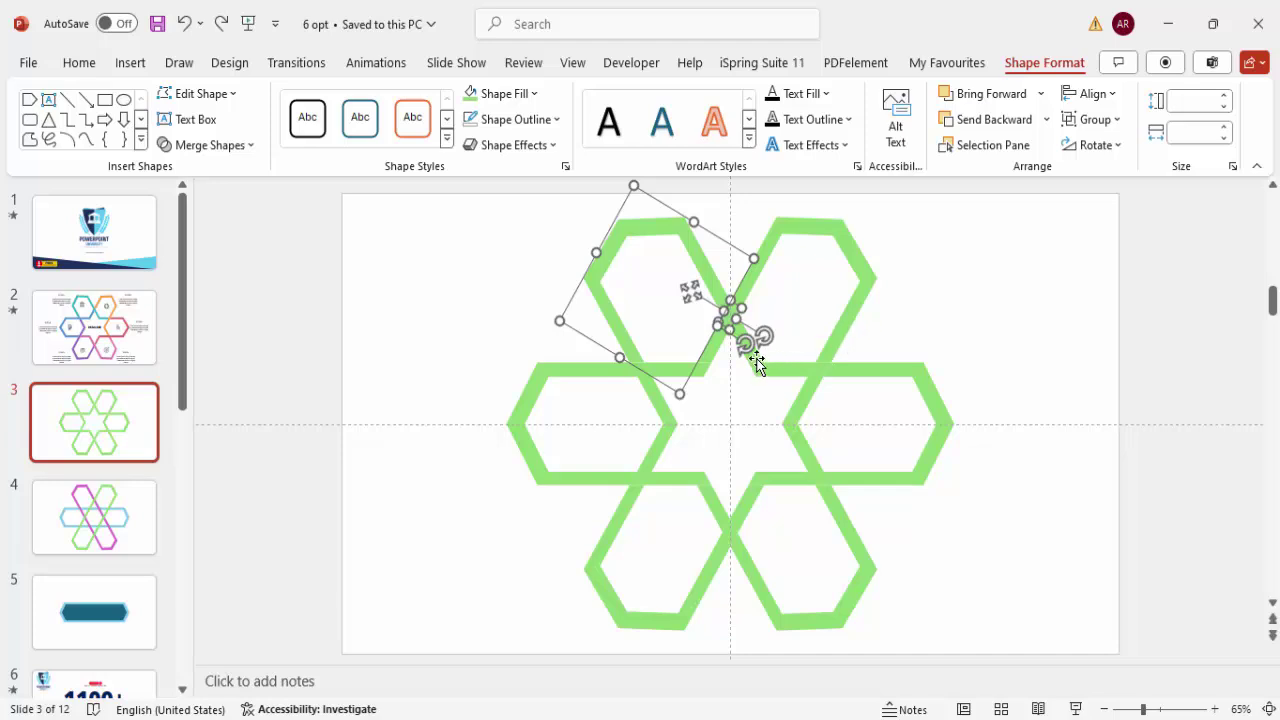
{"action": "left_click_drag", "start_coordinate": [800, 333], "coordinate": [716, 410]}
{"action": "left_click", "coordinate": [812, 368], "text": "shift"}
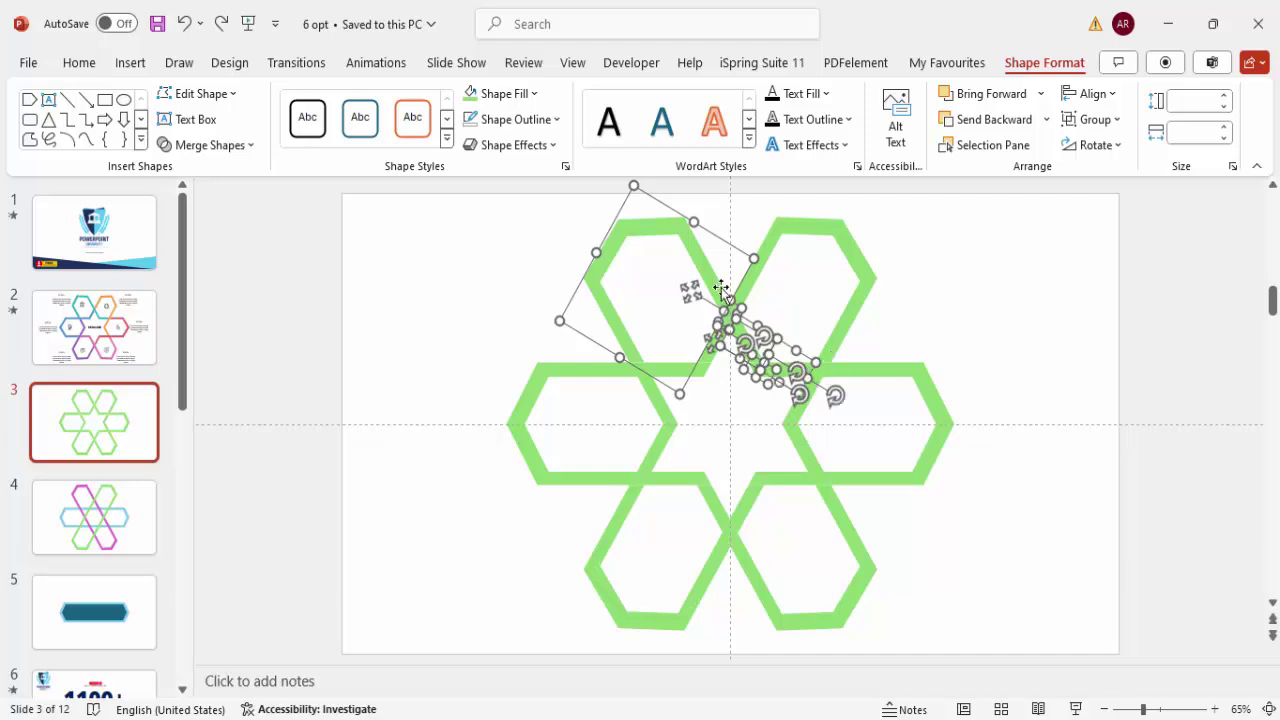
{"action": "left_click_drag", "start_coordinate": [710, 236], "coordinate": [464, 455]}
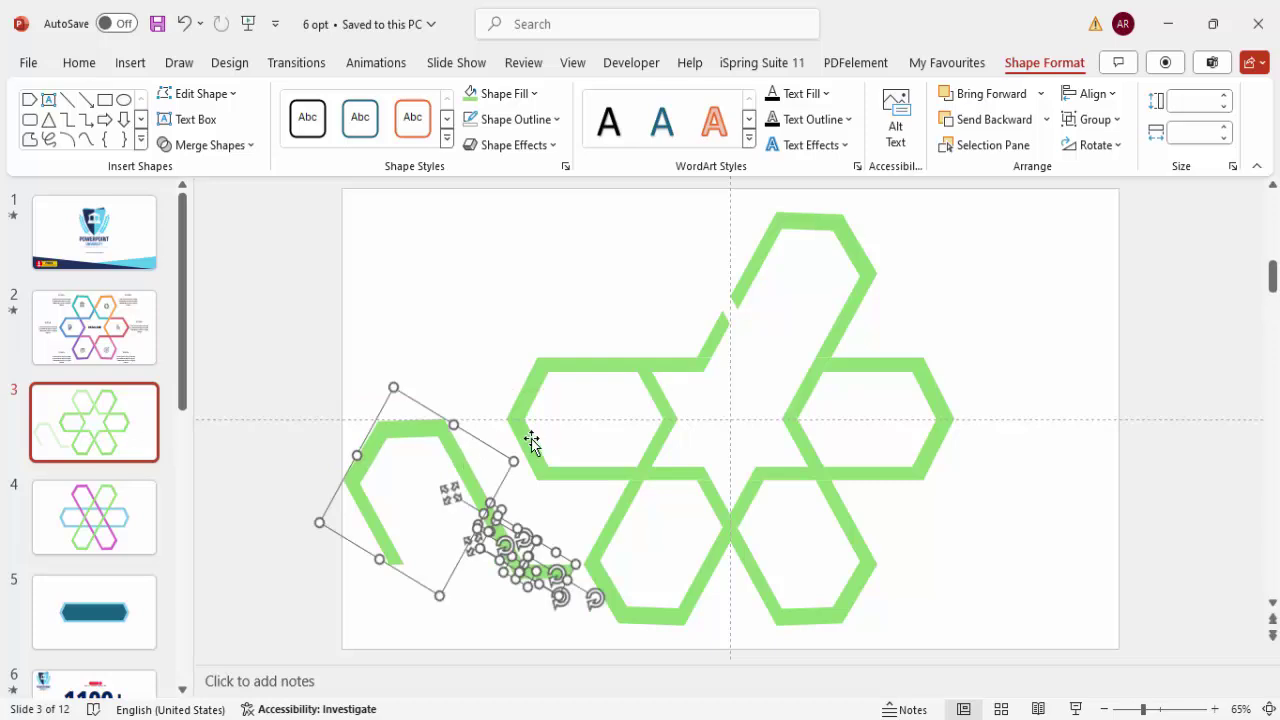
{"action": "key", "text": "ctrl+z"}
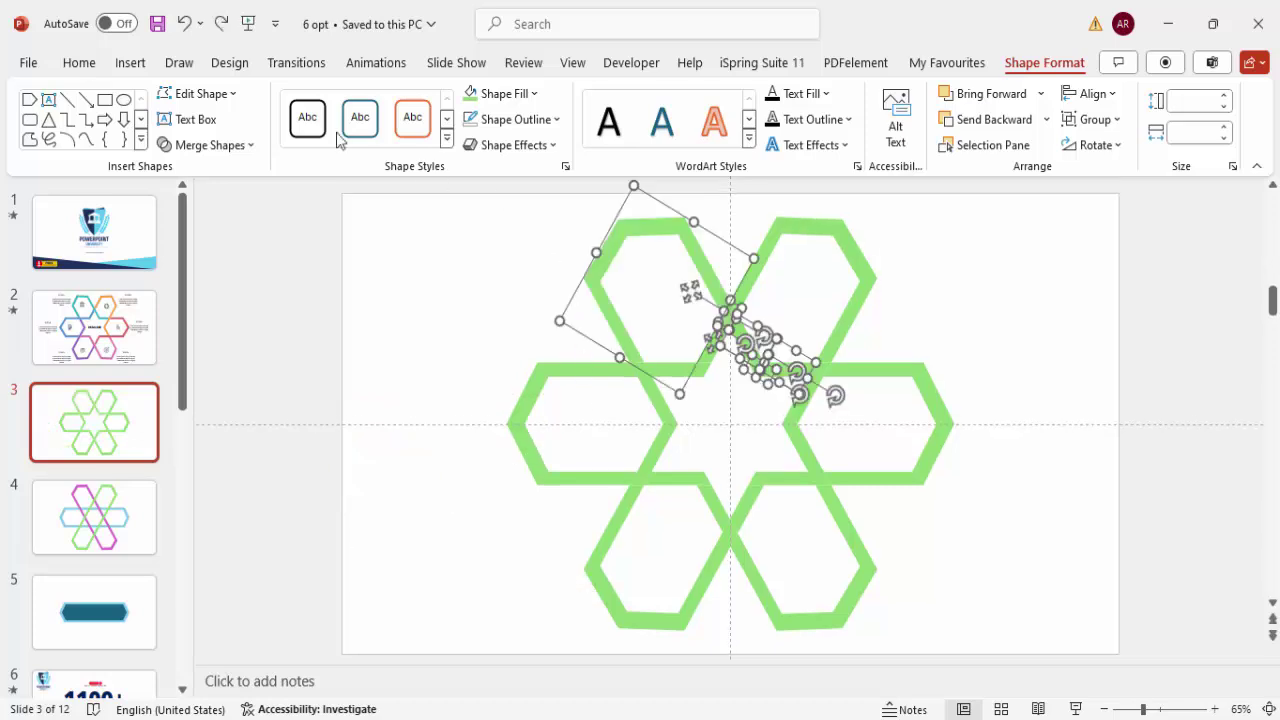
{"action": "left_click", "coordinate": [207, 145]}
{"action": "left_click", "coordinate": [205, 173]}
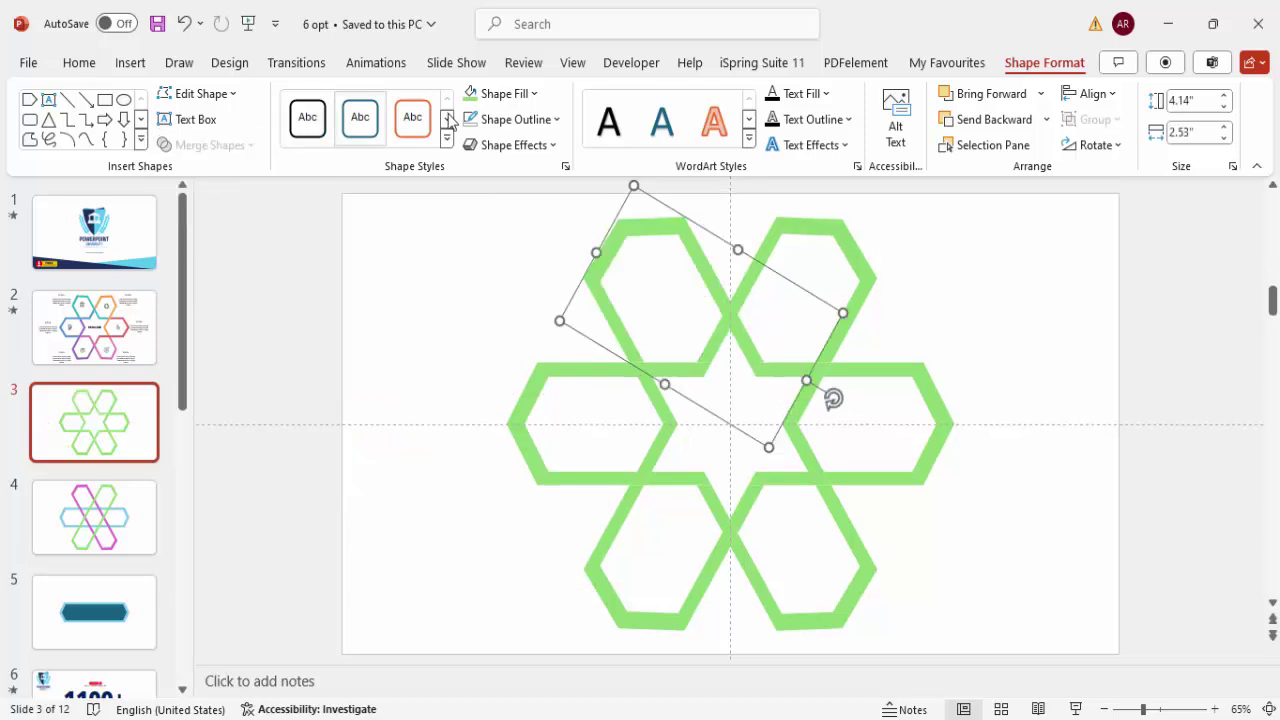
- Fill the merged upper-left ring with Teal from Recent Colors and deselect it
{"action": "left_click", "coordinate": [520, 94]}
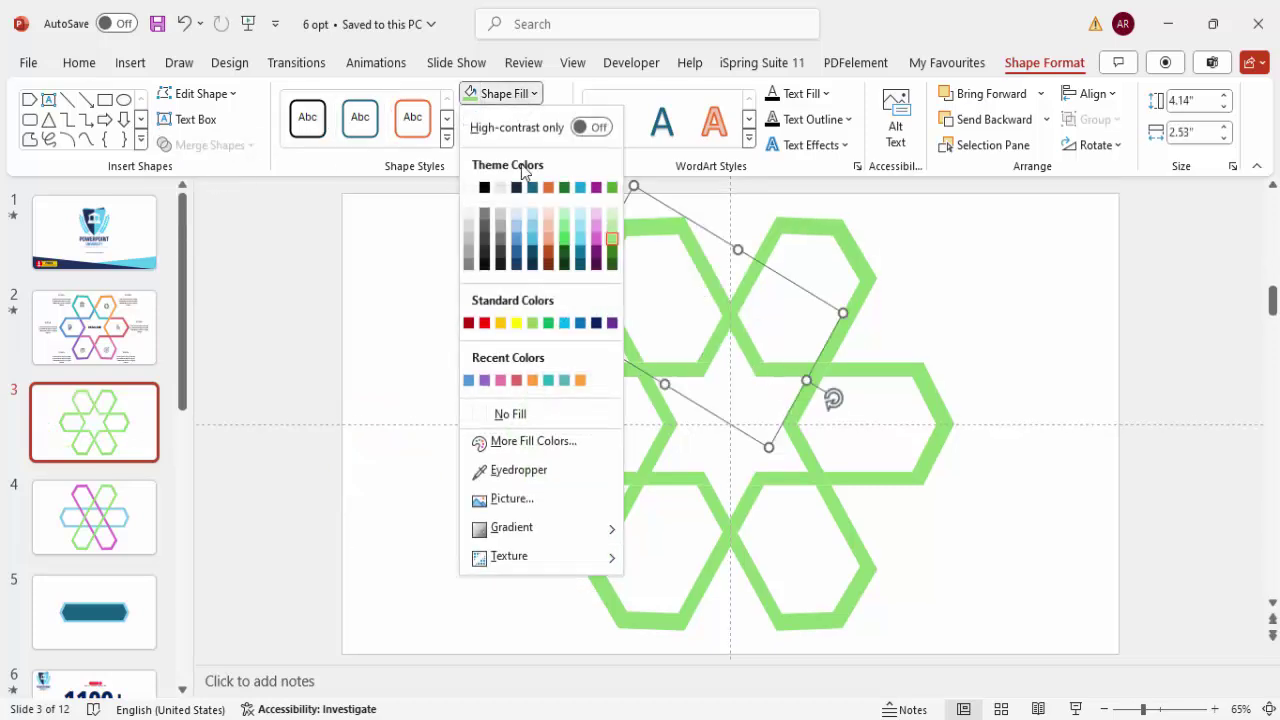
{"action": "left_click", "coordinate": [564, 381]}
{"action": "left_click", "coordinate": [1029, 295]}
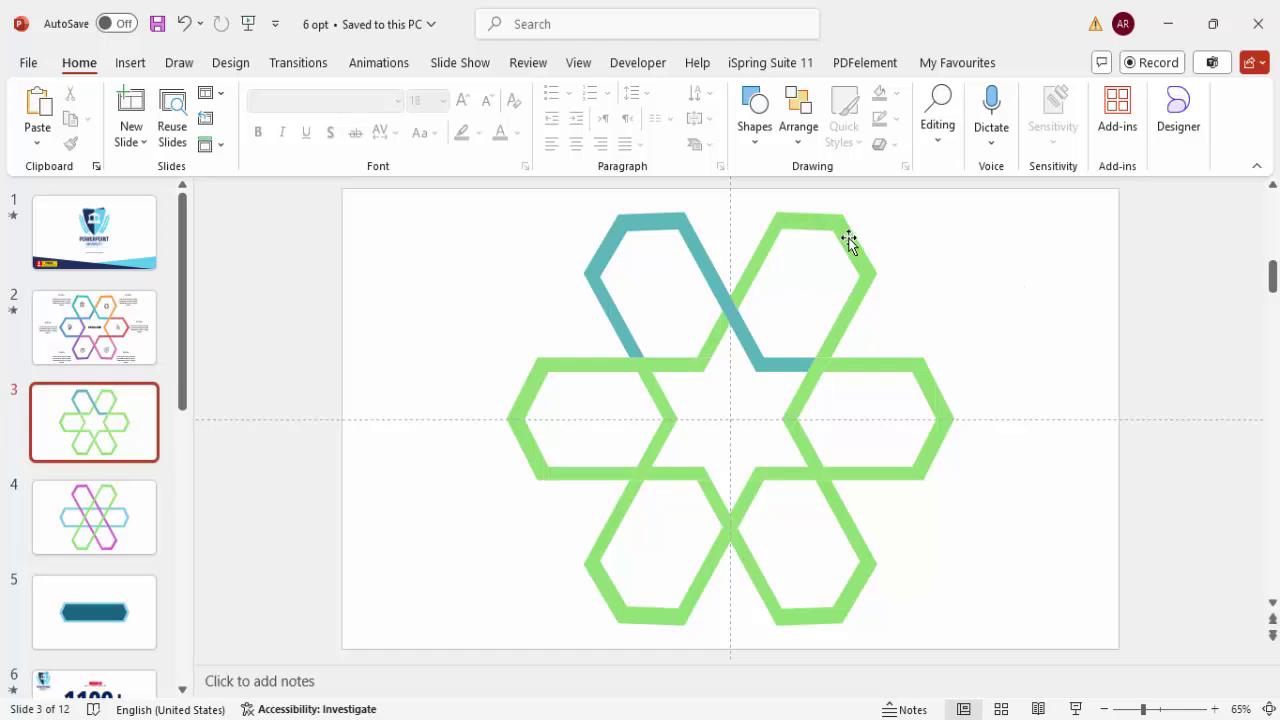
- Trial-drag the upper-right ring and neighbouring segments, then undo the moves
{"action": "left_click_drag", "start_coordinate": [860, 294], "coordinate": [963, 251]}
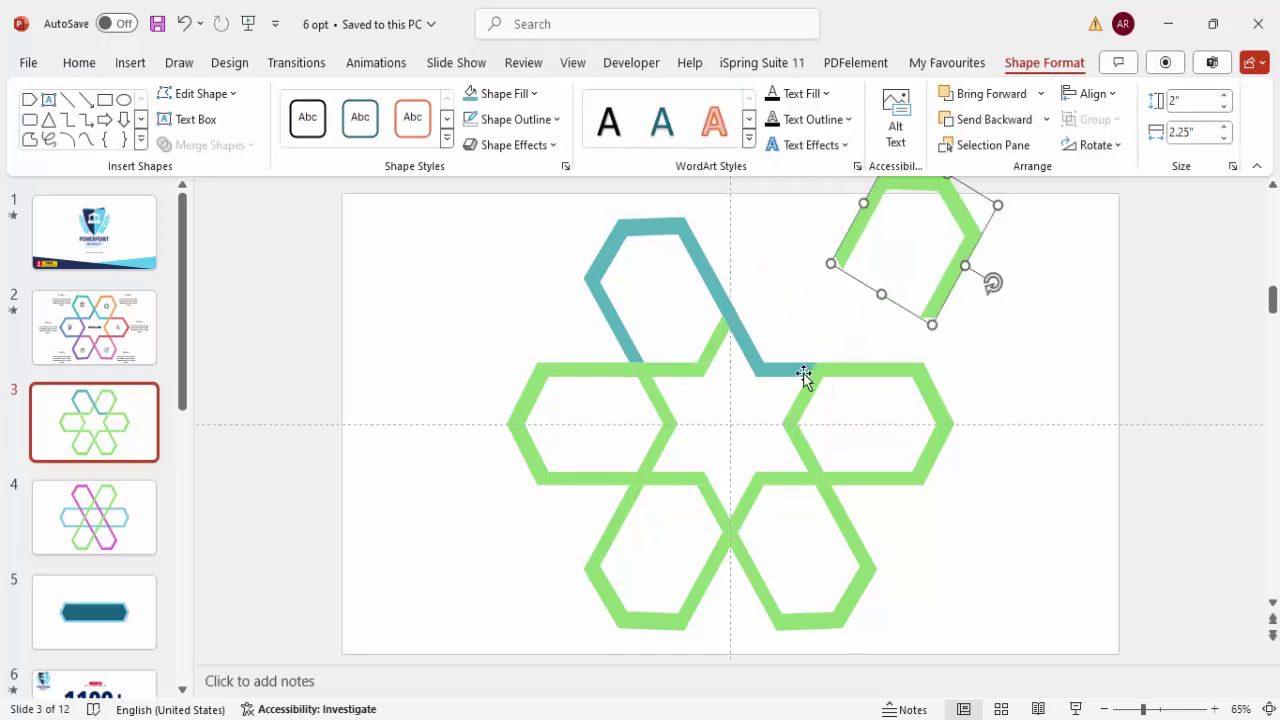
{"action": "left_click_drag", "start_coordinate": [835, 333], "coordinate": [837, 322]}
{"action": "left_click_drag", "start_coordinate": [846, 391], "coordinate": [850, 447]}
{"action": "key", "text": "ctrl+z"}
{"action": "key", "text": "ctrl+z"}
{"action": "key", "text": "ctrl+z"}
{"action": "key", "text": "ctrl+z"}
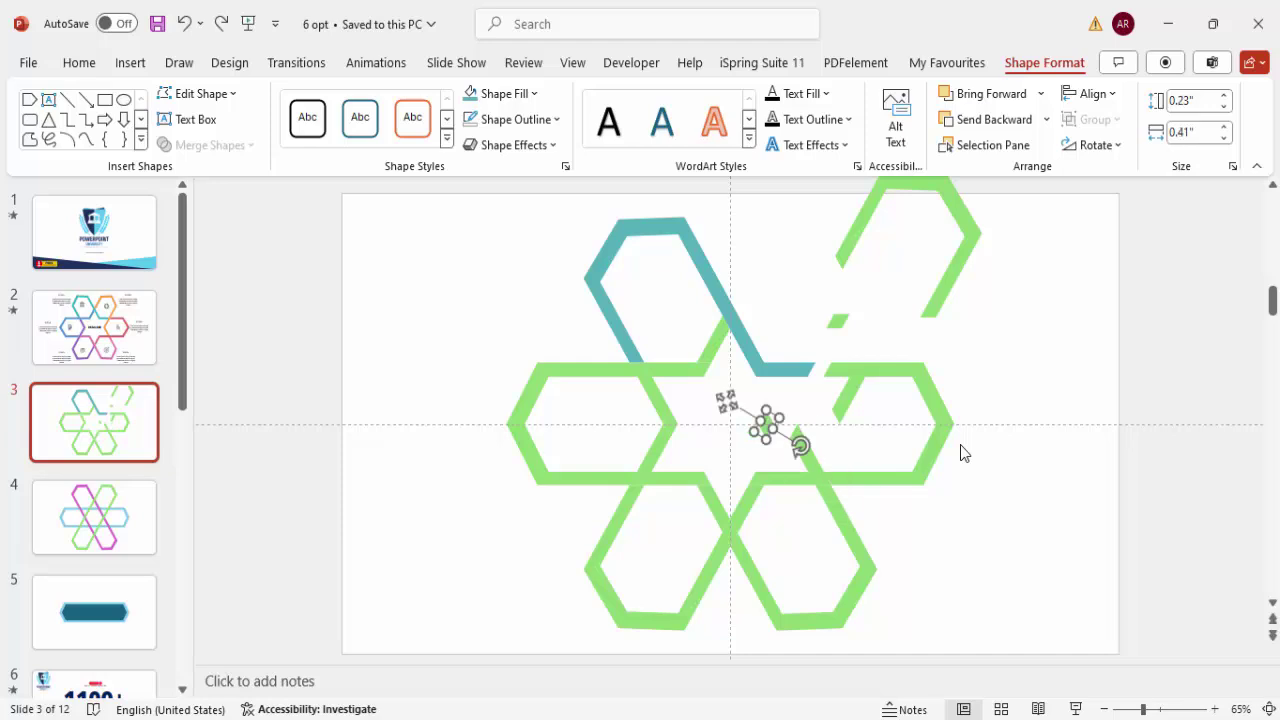
{"action": "key", "text": "ctrl+z"}
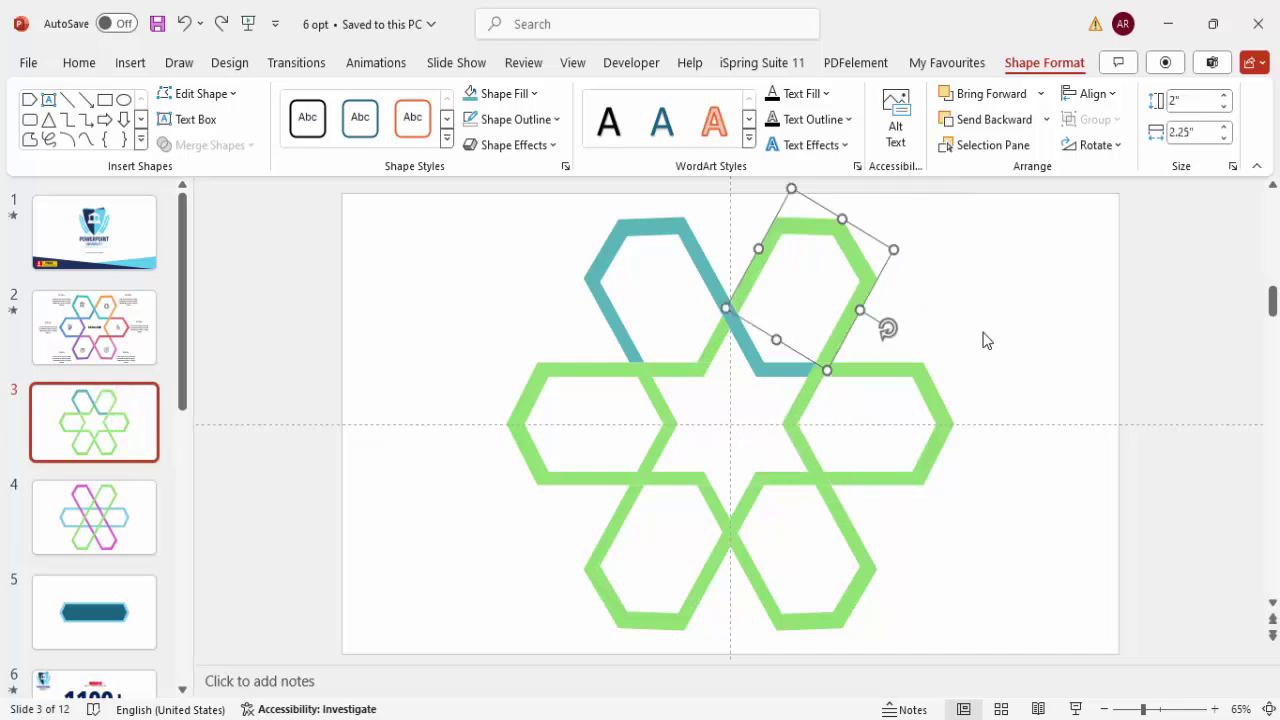
{"action": "left_click", "coordinate": [903, 289]}
- Select the upper-right hexagon ring together with its four small segments near the centre
{"action": "left_click", "coordinate": [865, 261]}
{"action": "left_click", "coordinate": [820, 371], "text": "shift"}
{"action": "left_click", "coordinate": [798, 412], "text": "shift"}
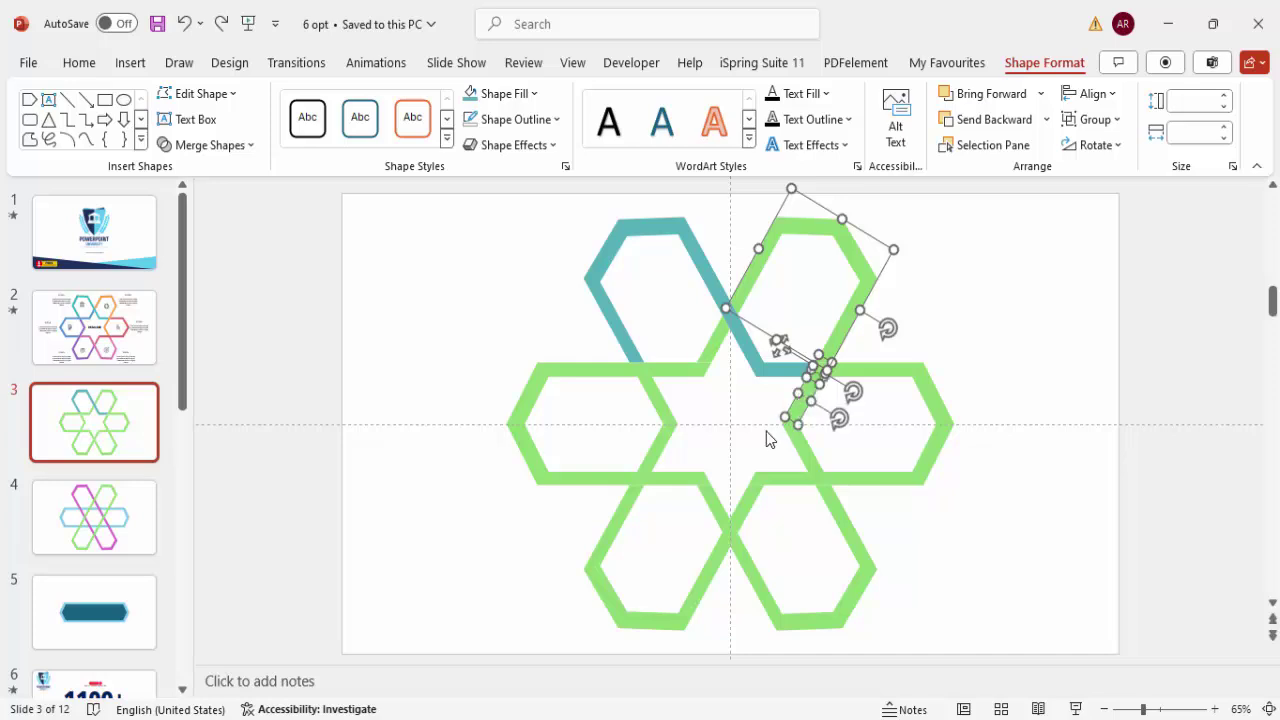
{"action": "left_click", "coordinate": [813, 462], "text": "shift"}
{"action": "left_click", "coordinate": [808, 462], "text": "shift"}
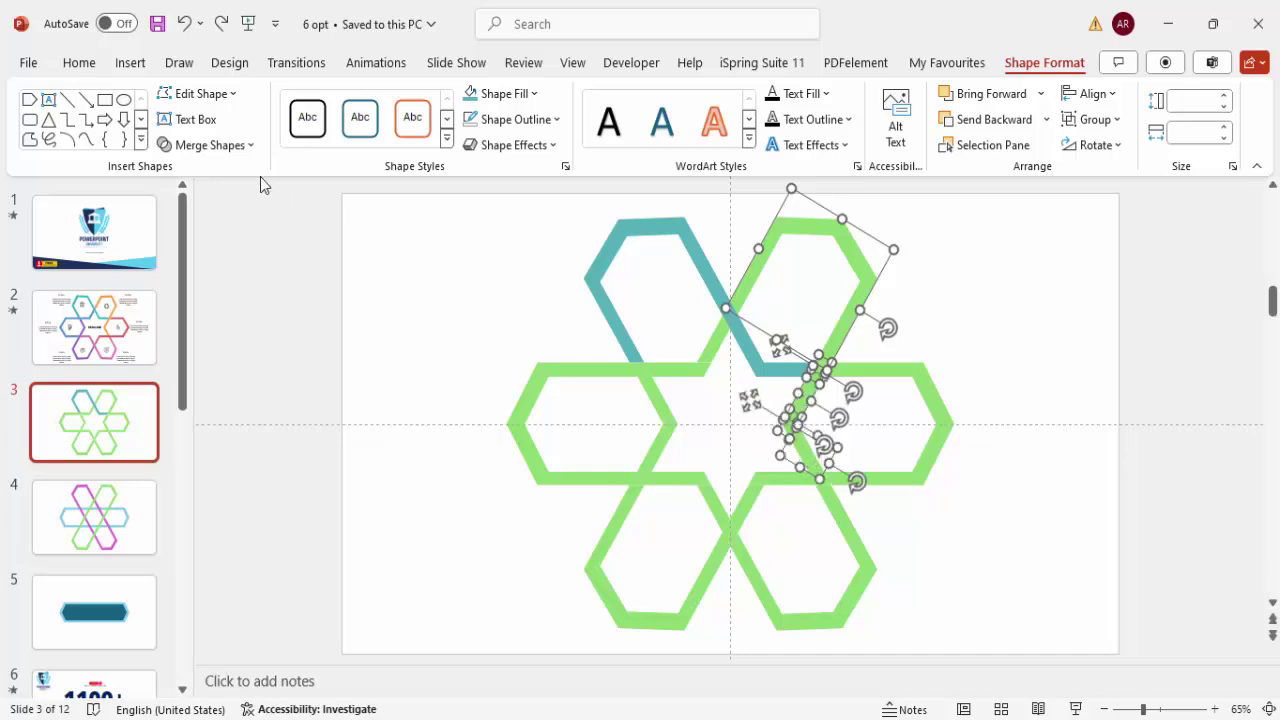